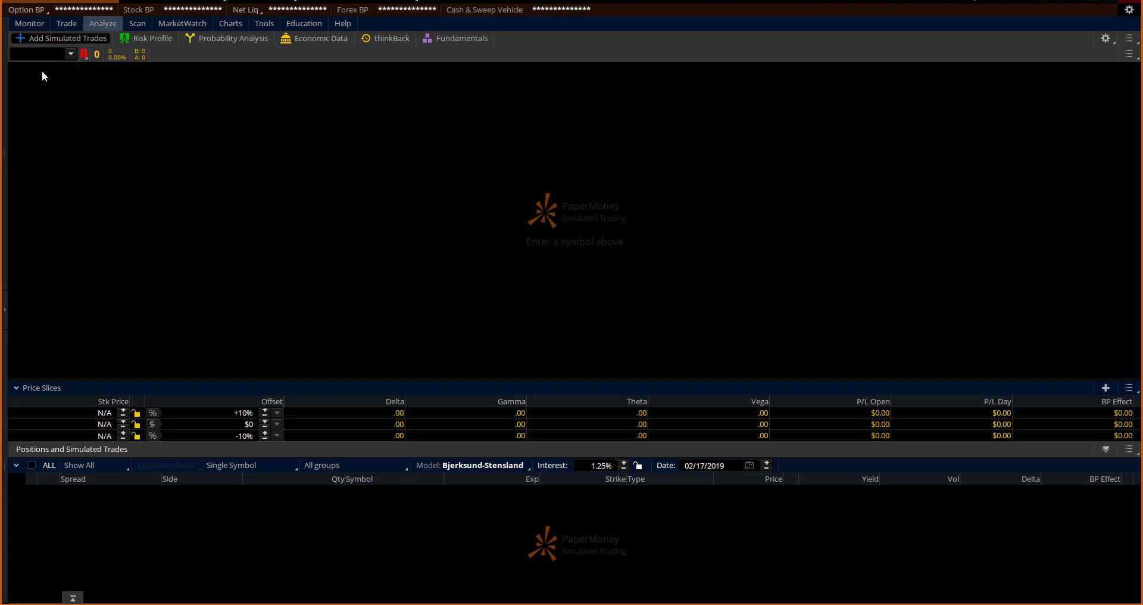
# Step: Check the account's activity and positions, then add a simulated purchase of 100 shares of AAPL at the ask
pyautogui.click(19, 27)
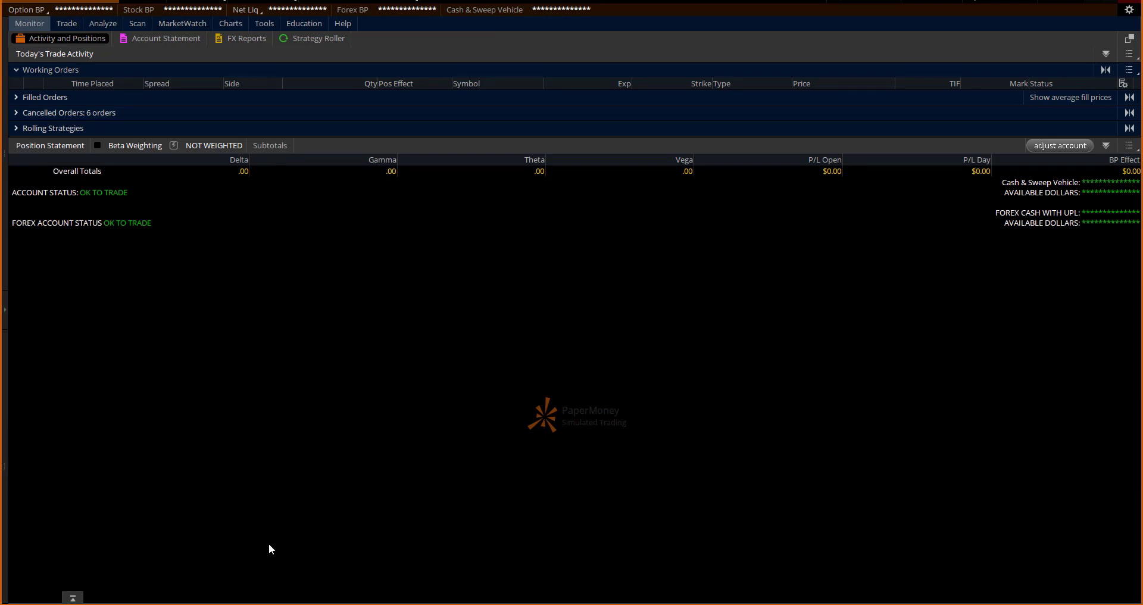
pyautogui.click(90, 27)
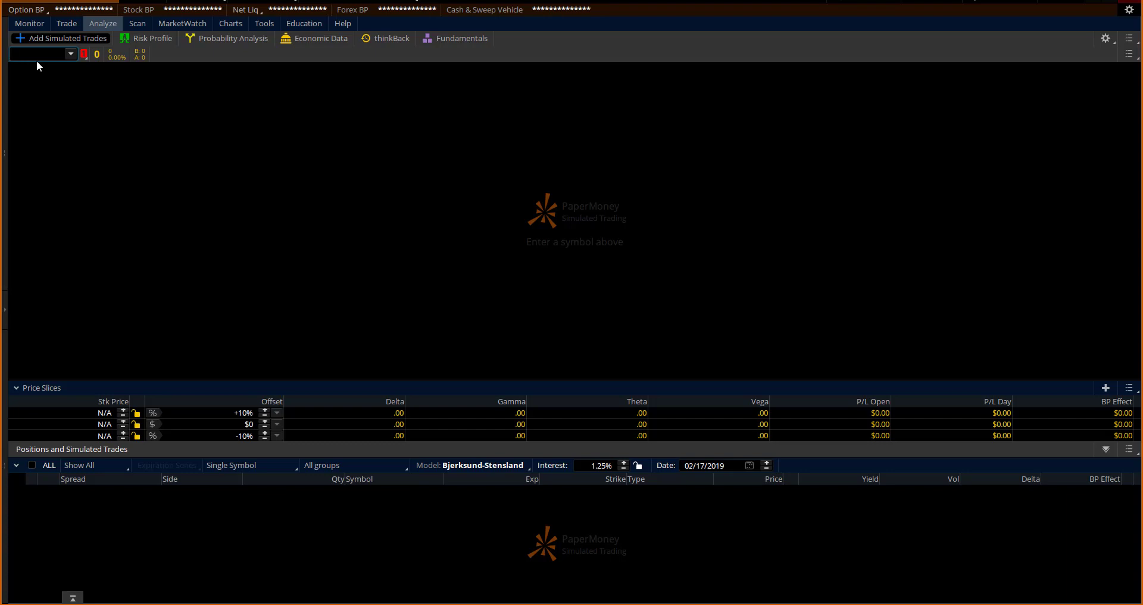
pyautogui.press('Return')
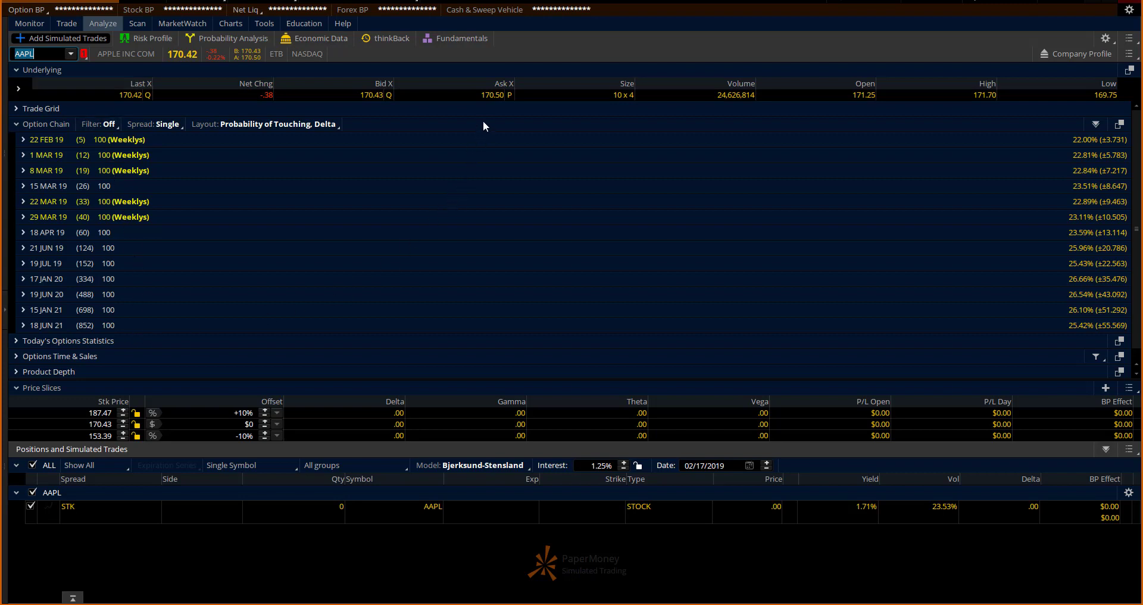
pyautogui.click(490, 96)
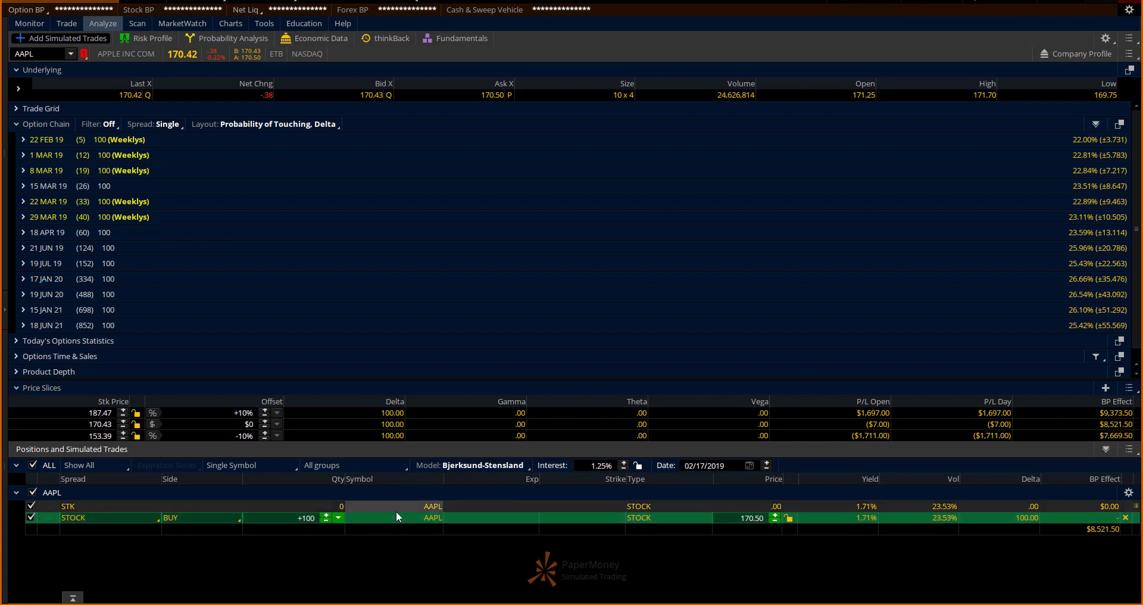
# Step: Load AMD for analysis and add a simulated purchase of 100 shares at the ask
pyautogui.click(30, 53)
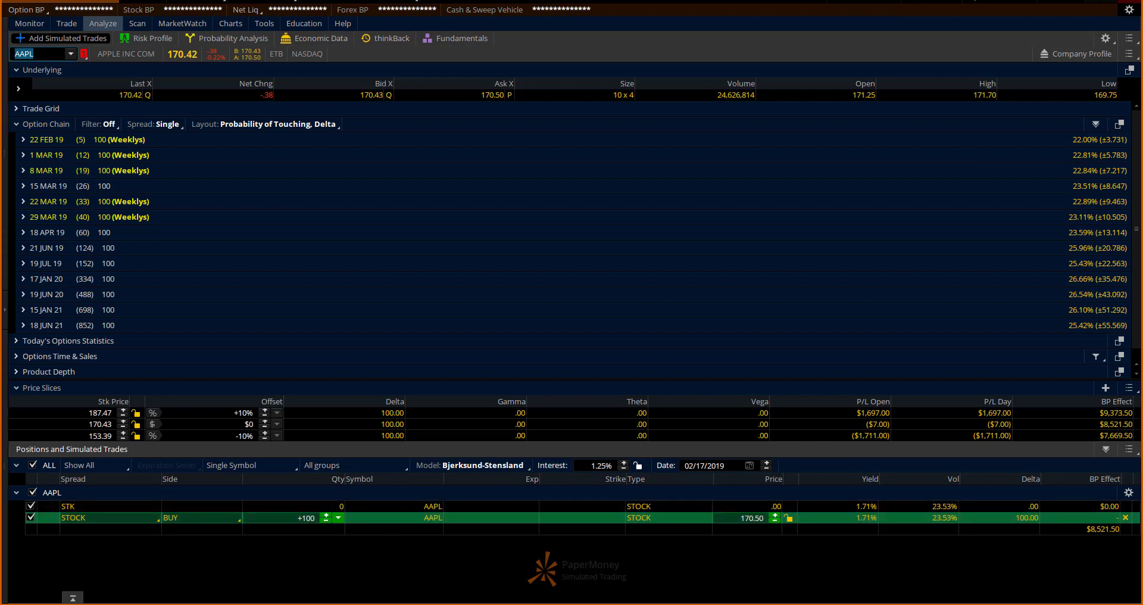
pyautogui.write('AMD')
pyautogui.press('Return')
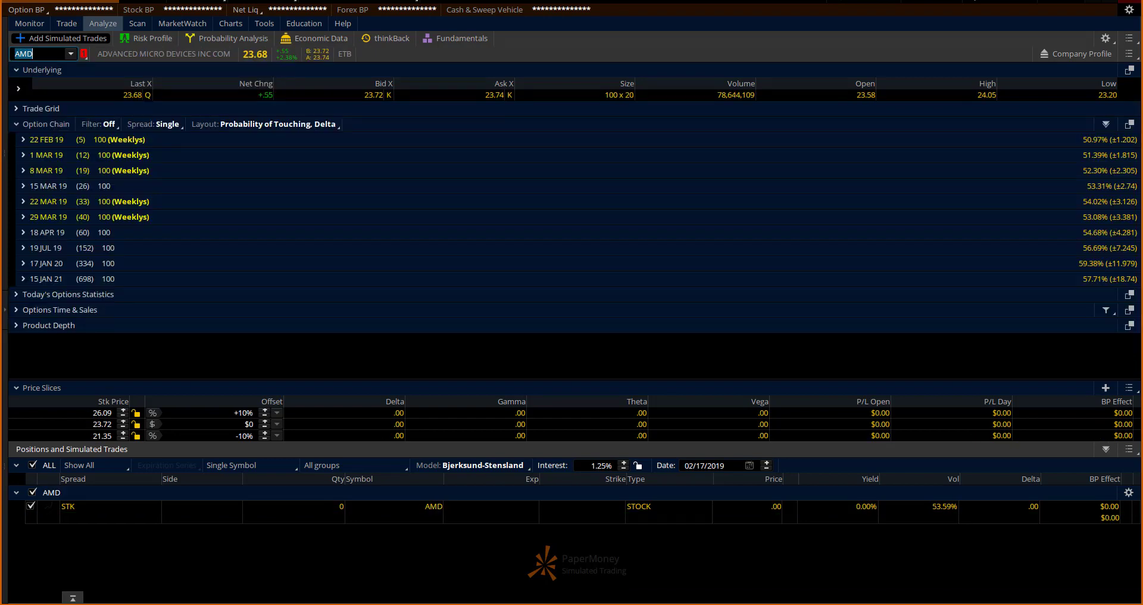
pyautogui.click(479, 97)
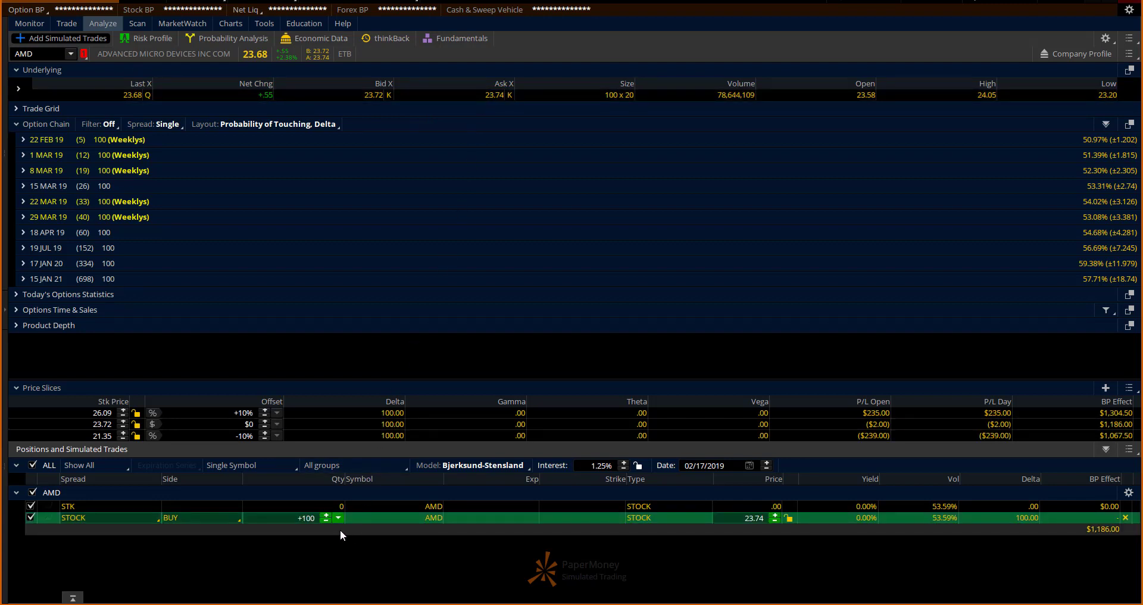
# Step: Load NFLX and add a simulated sell of the 330/325 put vertical in the 15 MAR 19 expiration
pyautogui.click(27, 54)
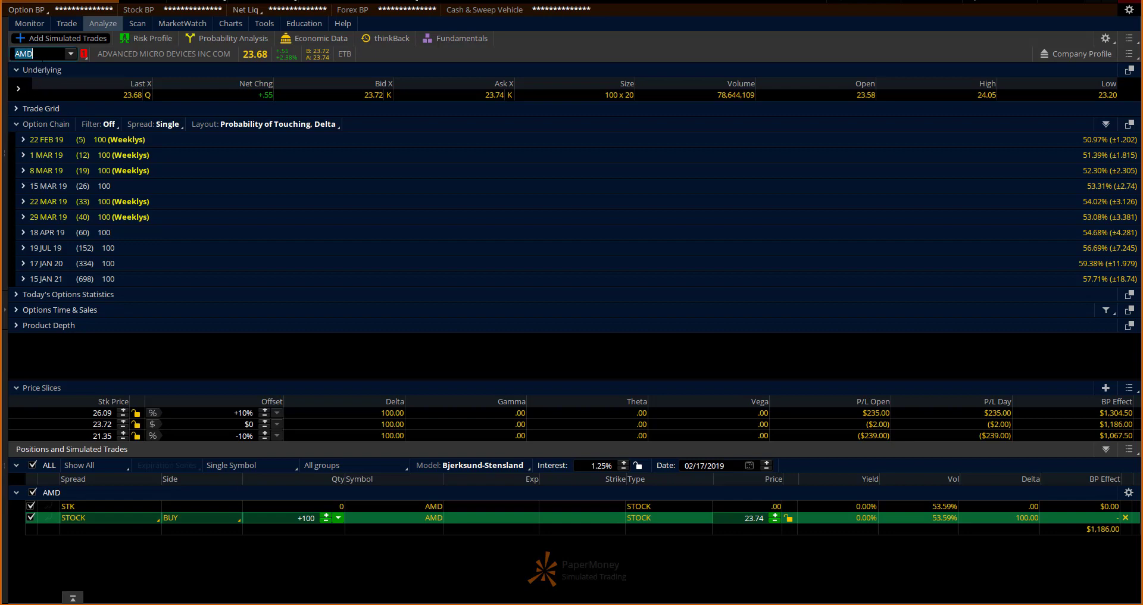
pyautogui.write('NFLX')
pyautogui.press('Return')
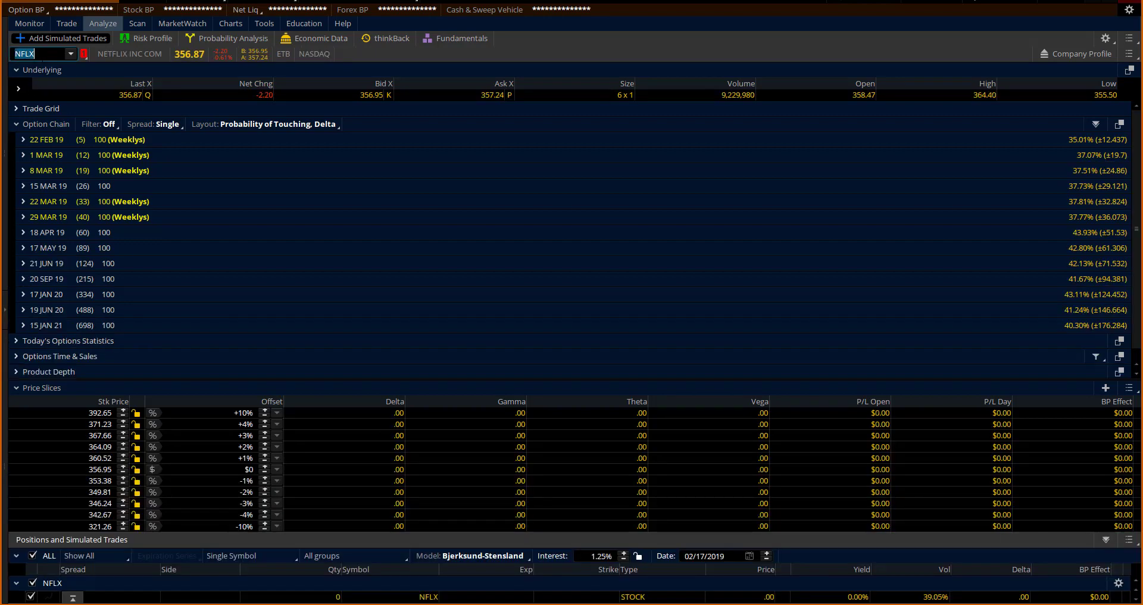
pyautogui.click(24, 186)
pyautogui.scroll(-3, 949, 344)
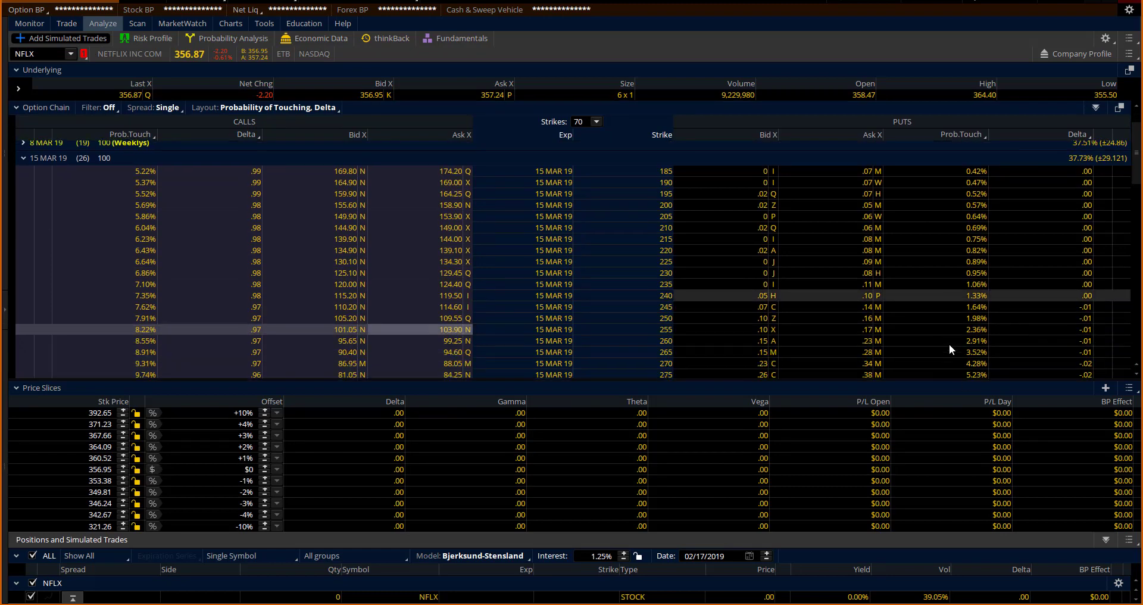
pyautogui.scroll(-6, 949, 344)
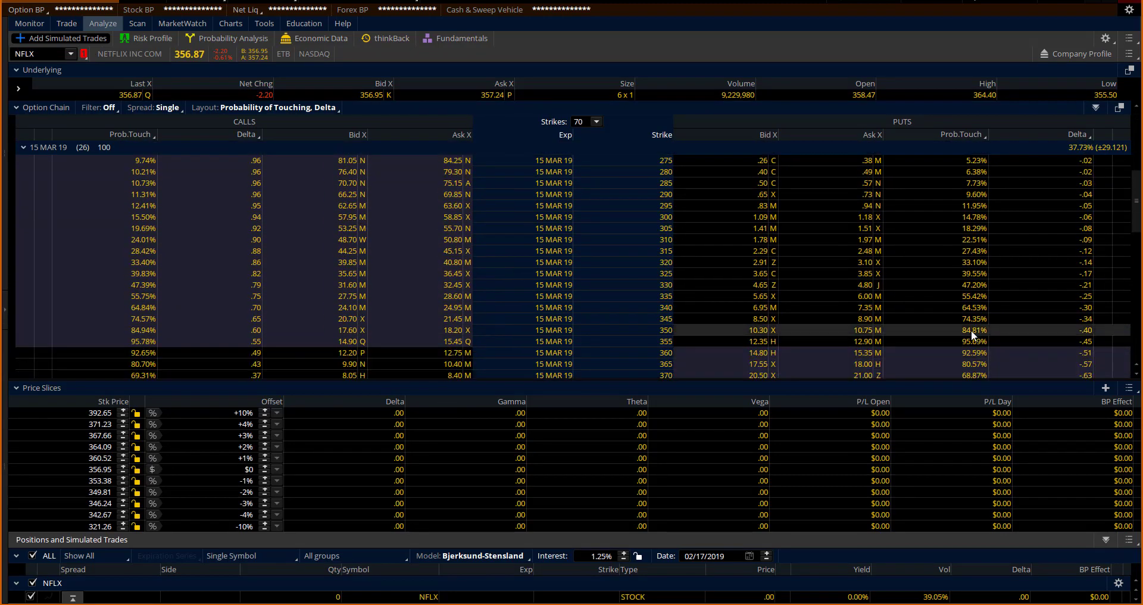
pyautogui.click(1058, 285)
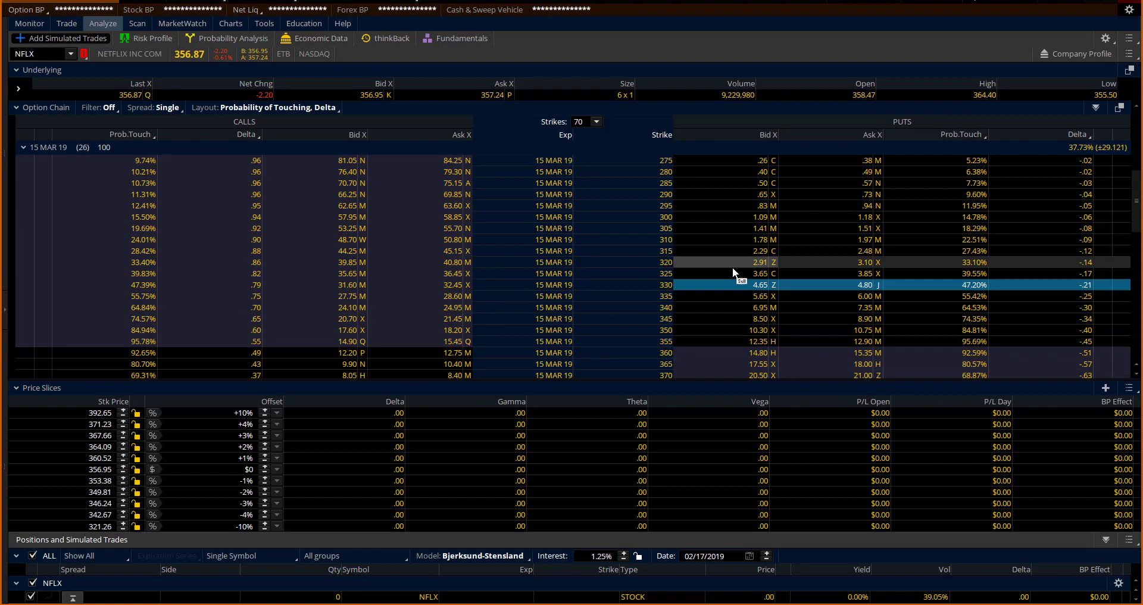
pyautogui.rightClick(759, 288)
pyautogui.moveTo(805, 316)
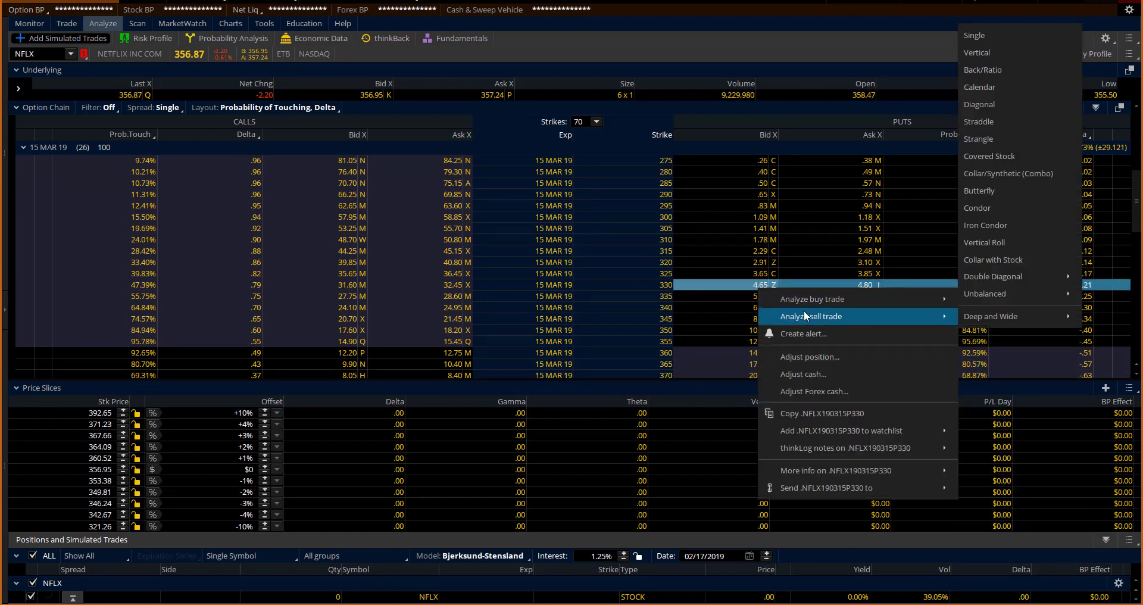
pyautogui.moveTo(935, 314)
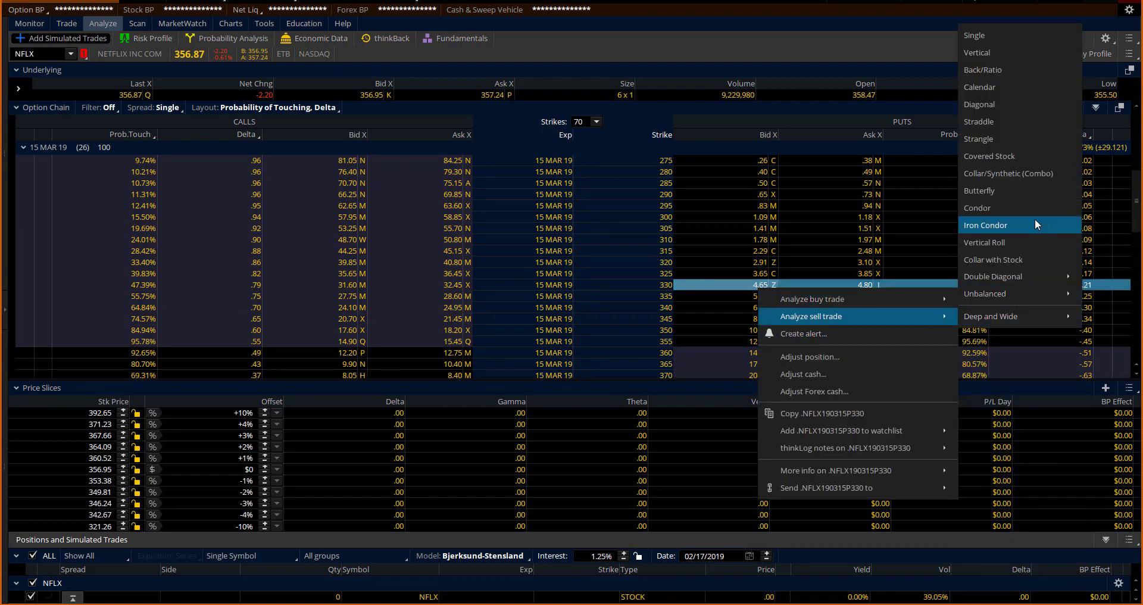
pyautogui.click(994, 57)
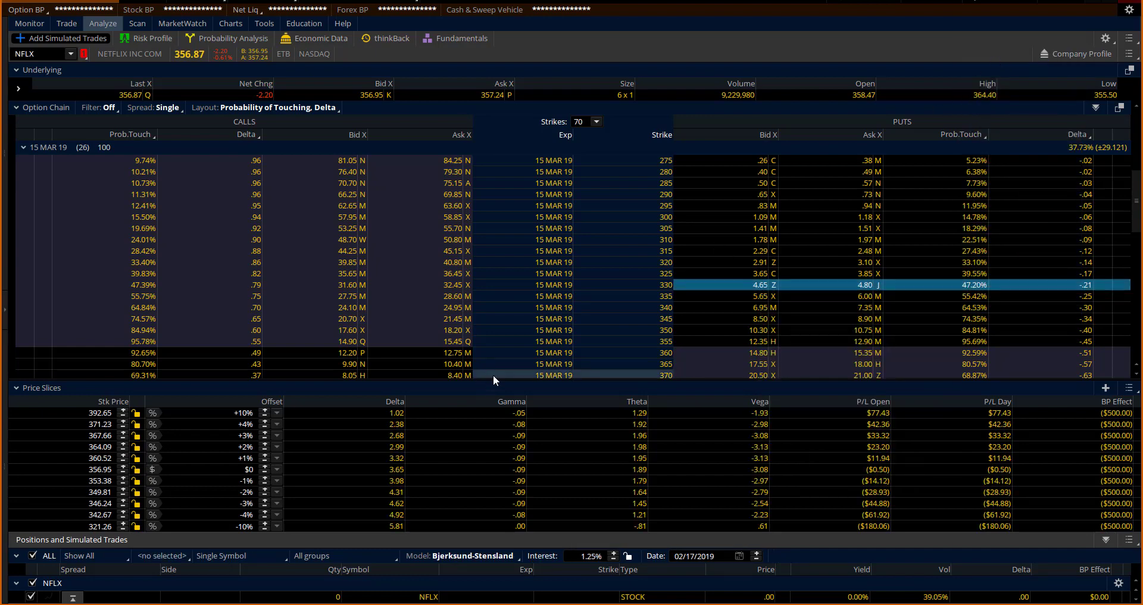
# Step: Enlarge the simulated trades area, collapse Price Slices, and clear the symbol to list the trades for every underlying
pyautogui.moveTo(493, 377); pyautogui.dragTo(502, 262)
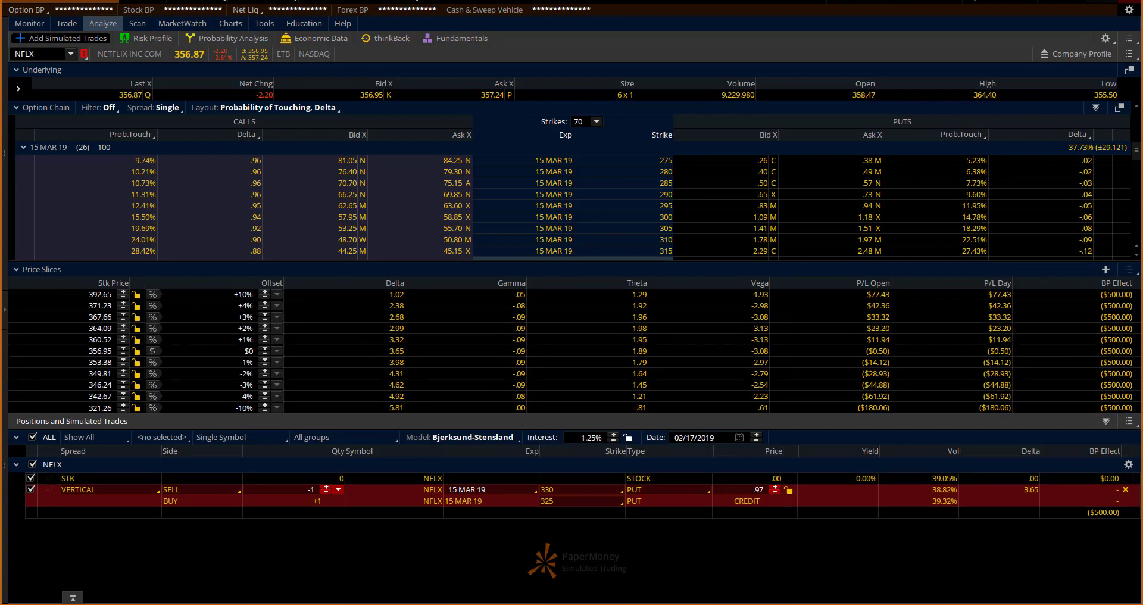
pyautogui.click(18, 270)
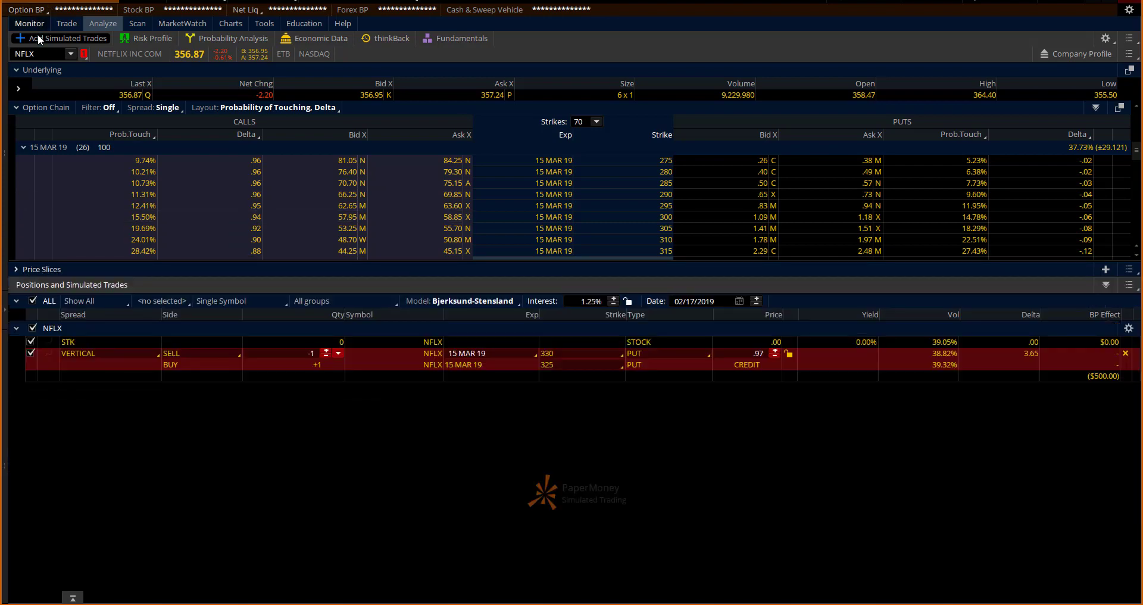
pyautogui.click(25, 54)
pyautogui.press('BackSpace')
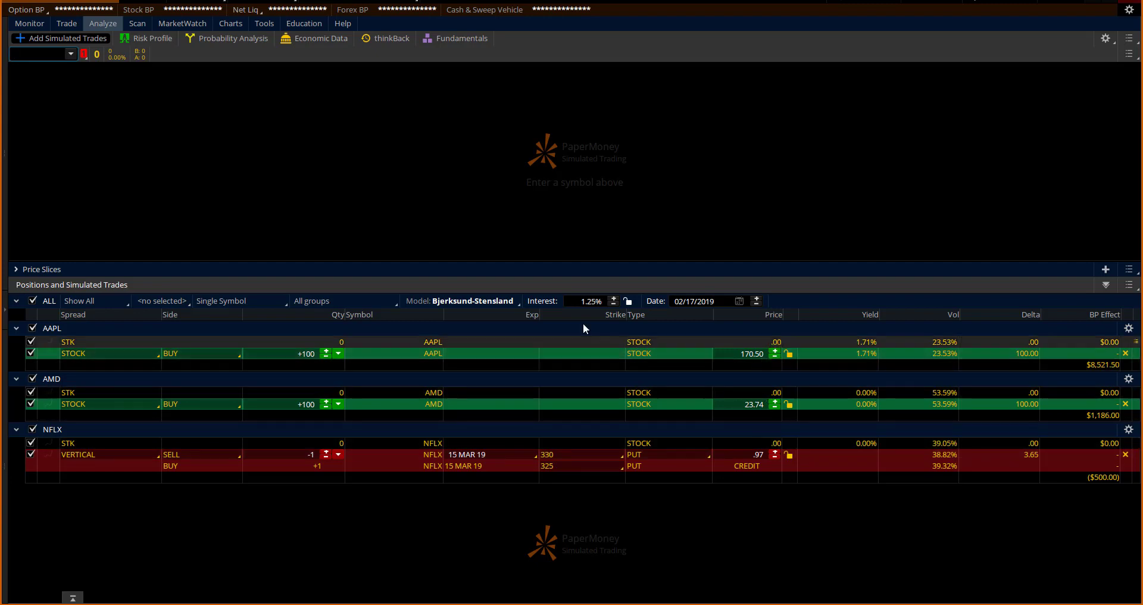
# Step: Load BA for analysis and add a simulated purchase of 100 shares at the ask
pyautogui.write('BA')
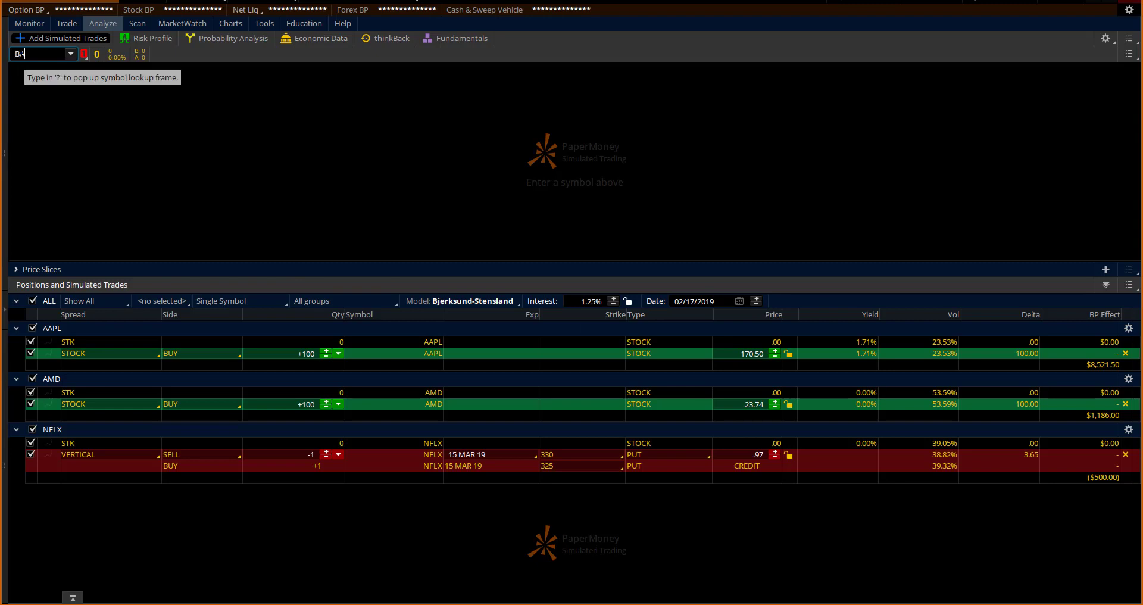
pyautogui.press('Return')
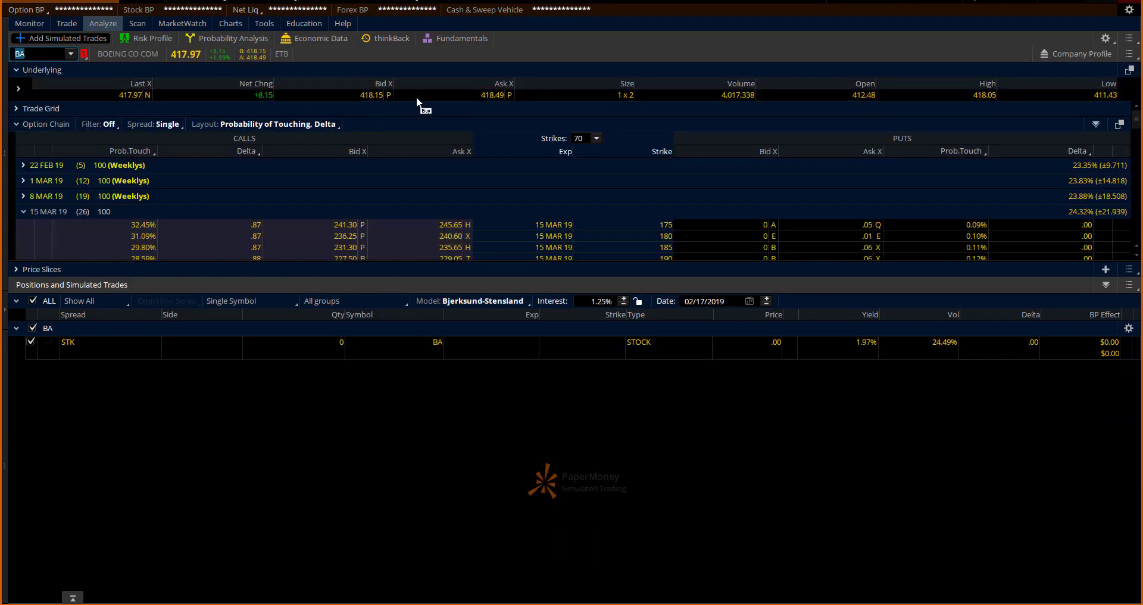
pyautogui.click(491, 93)
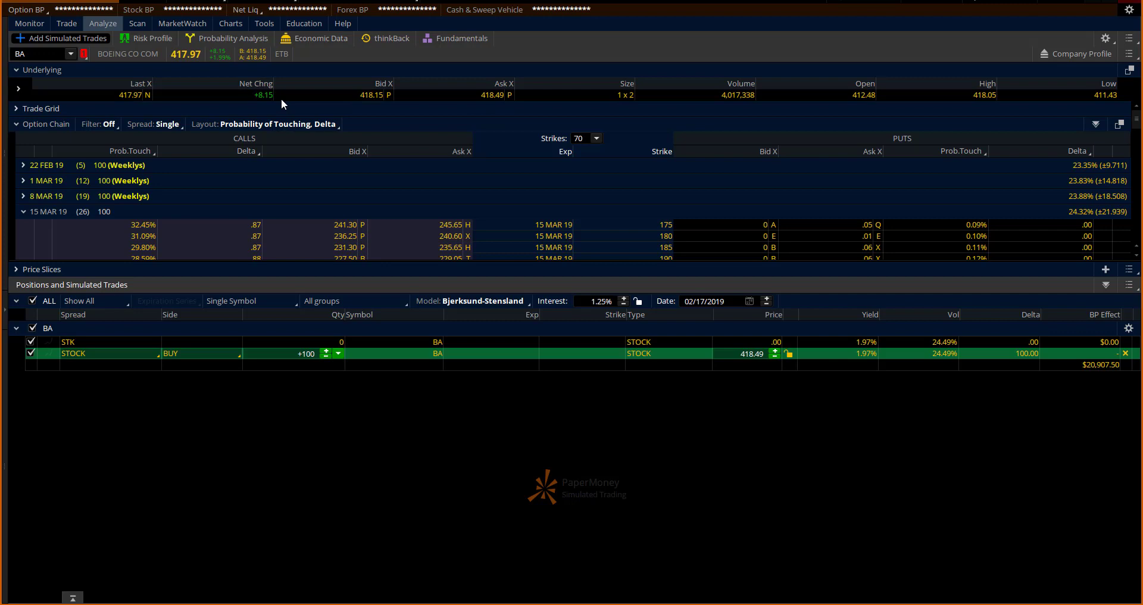
# Step: Load UNH for analysis and add a simulated purchase of 100 shares at the ask
pyautogui.click(37, 54)
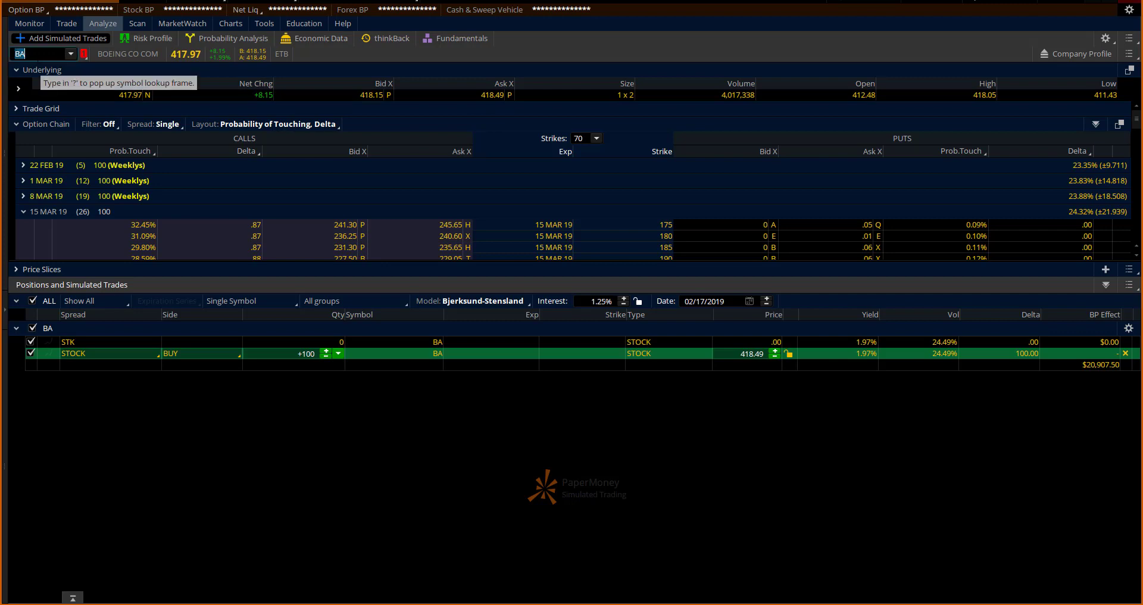
pyautogui.write('UNH')
pyautogui.press('Return')
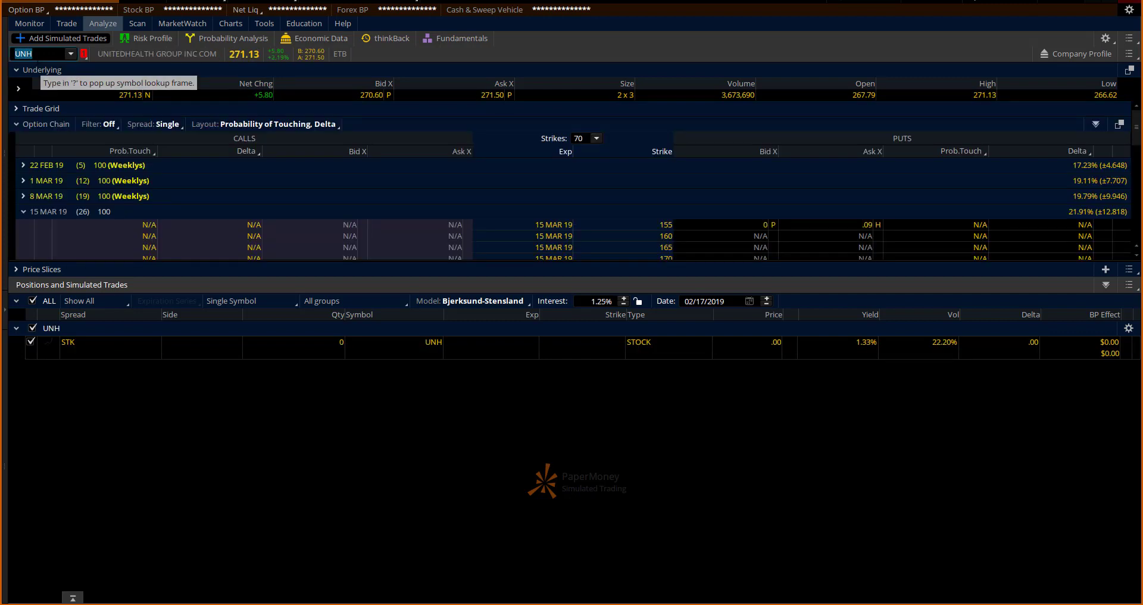
pyautogui.click(496, 94)
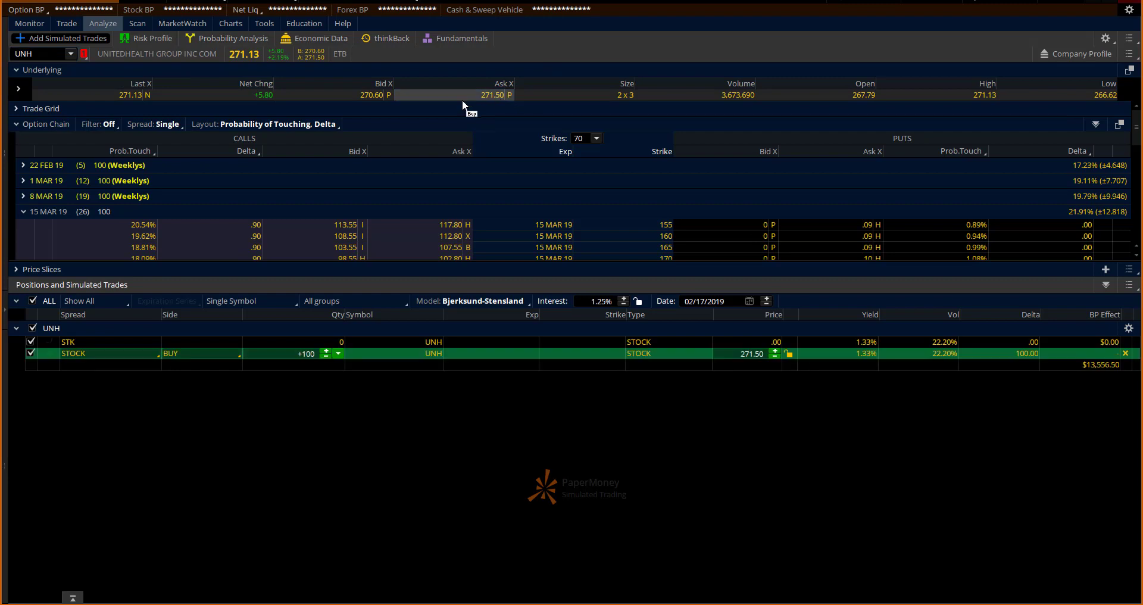
# Step: Clear the symbol to list all simulated trades together and enlarge their area to fit every underlying
pyautogui.click(30, 54)
pyautogui.press('BackSpace')
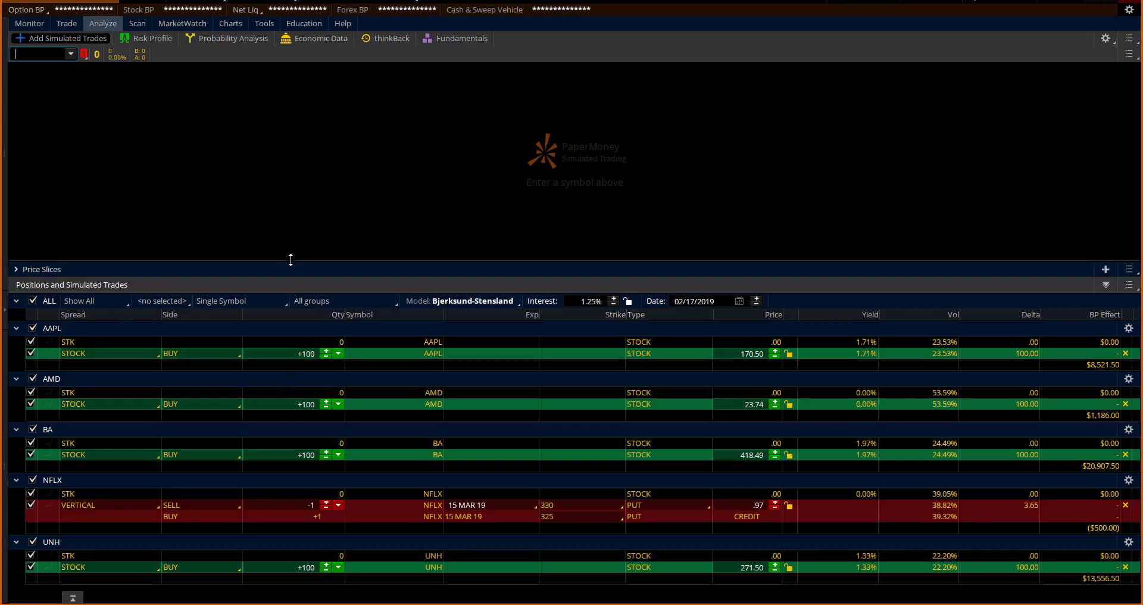
pyautogui.moveTo(290, 260); pyautogui.dragTo(298, 200)
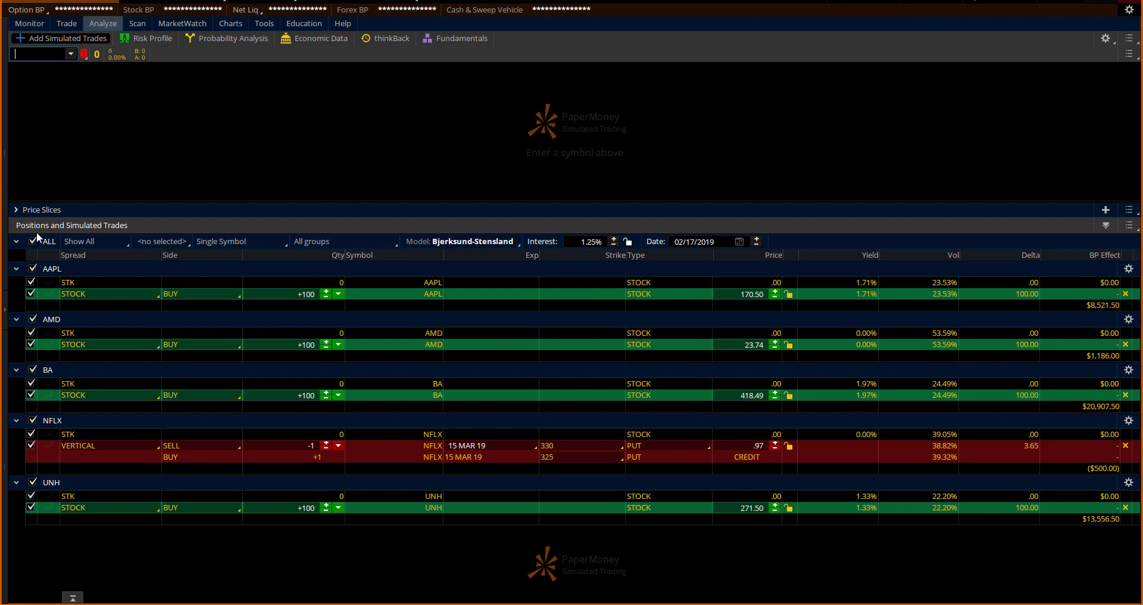
# Step: Set the trades list to Hide Positions and switch its mode to Portfolio, Beta Weighted
pyautogui.click(92, 242)
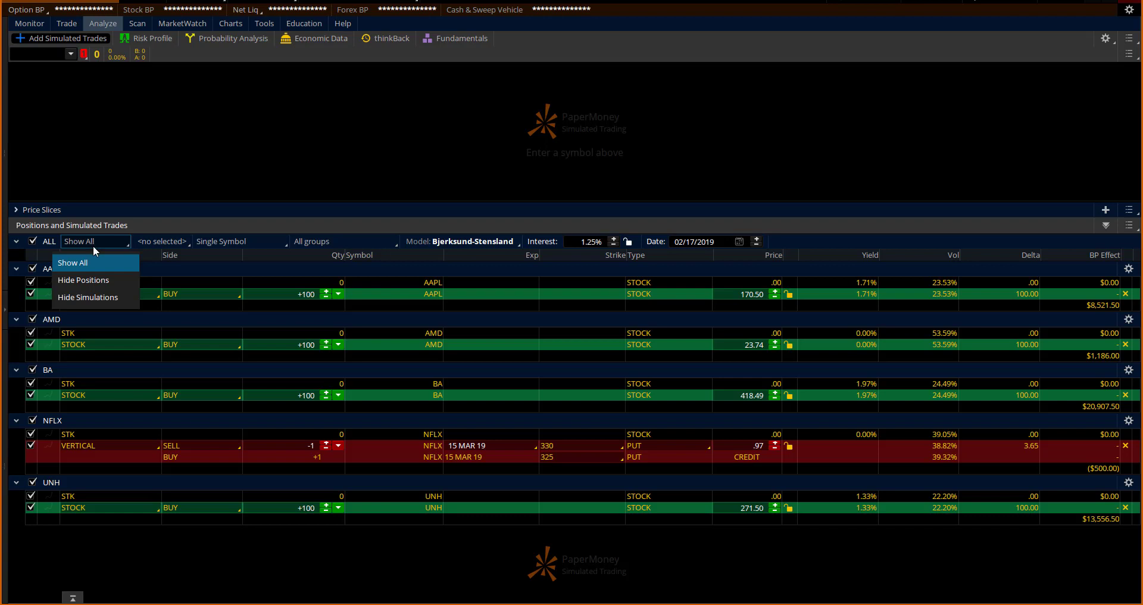
pyautogui.click(88, 278)
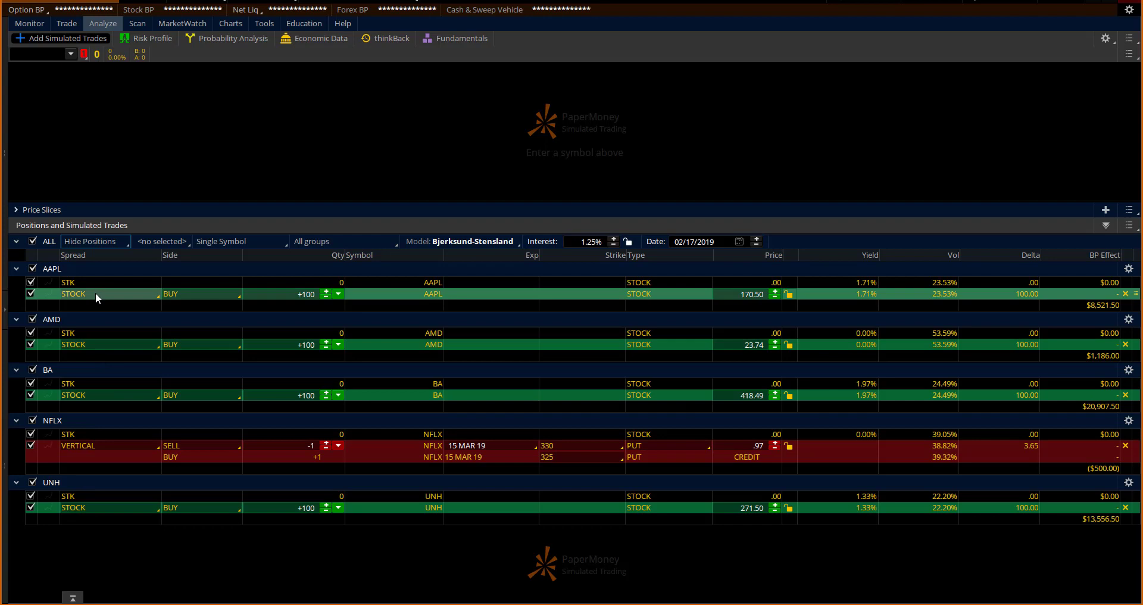
pyautogui.click(240, 244)
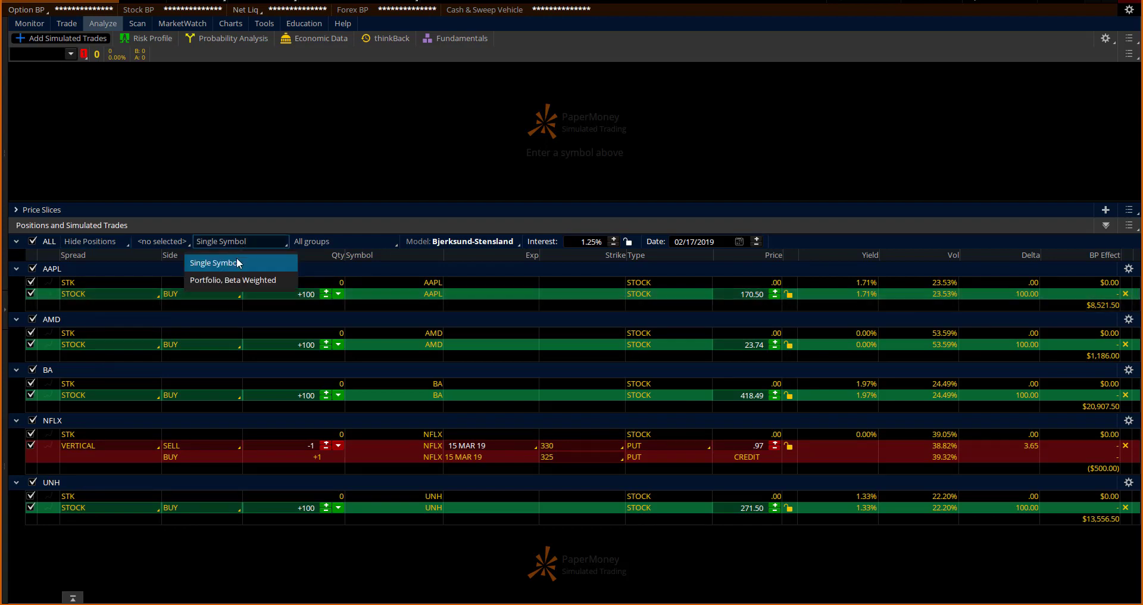
pyautogui.click(237, 281)
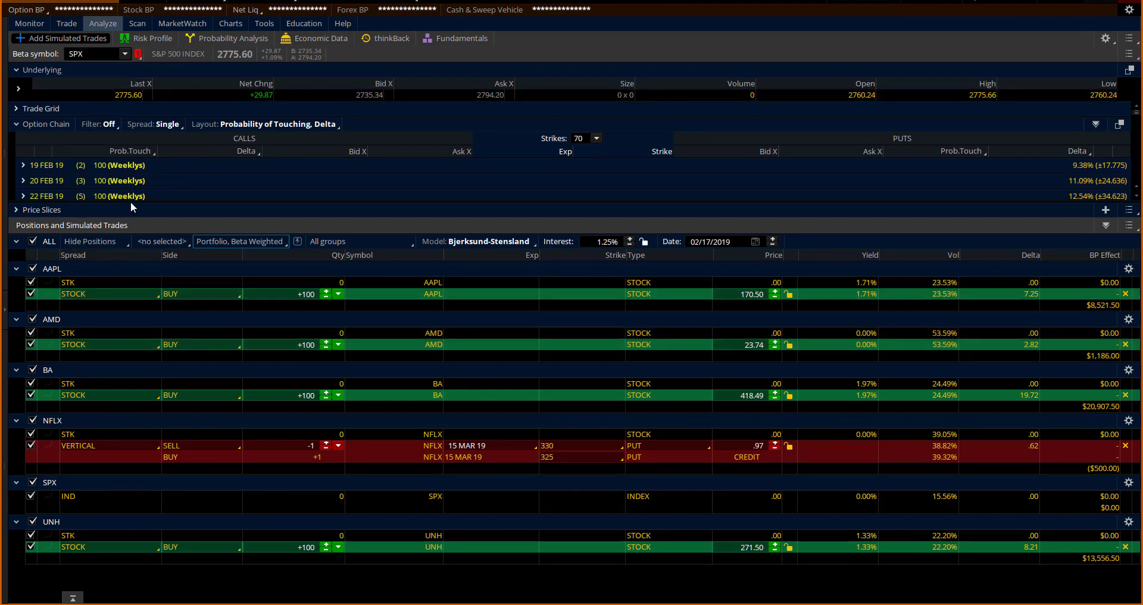
# Step: Give the option chain more room, set the beta symbol to SPY, and expand Price Slices for the portfolio
pyautogui.moveTo(130, 204); pyautogui.dragTo(123, 327)
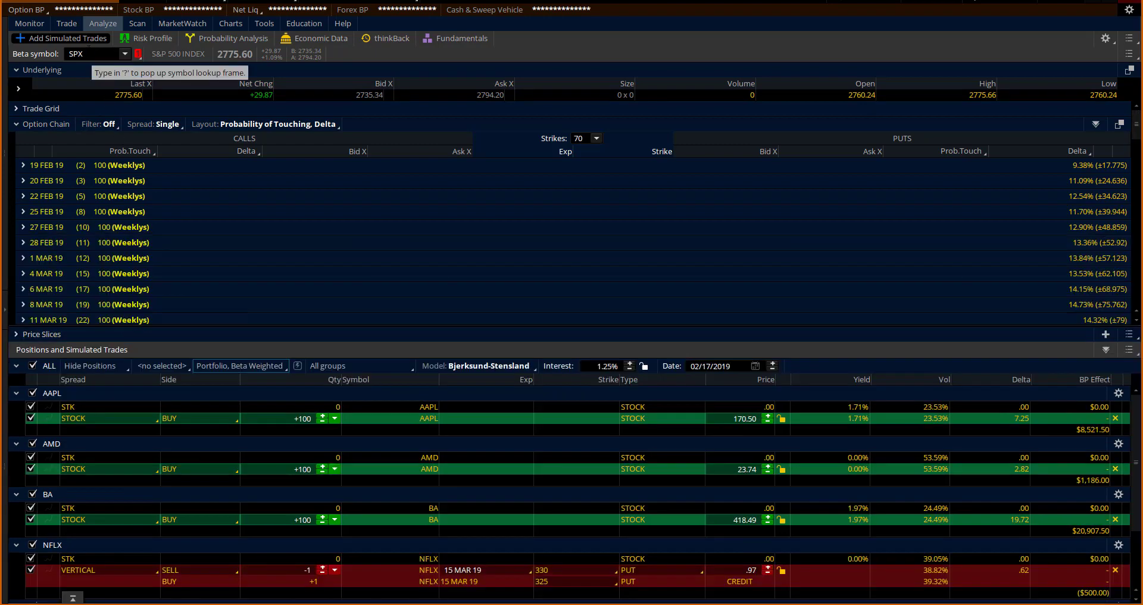
pyautogui.click(84, 54)
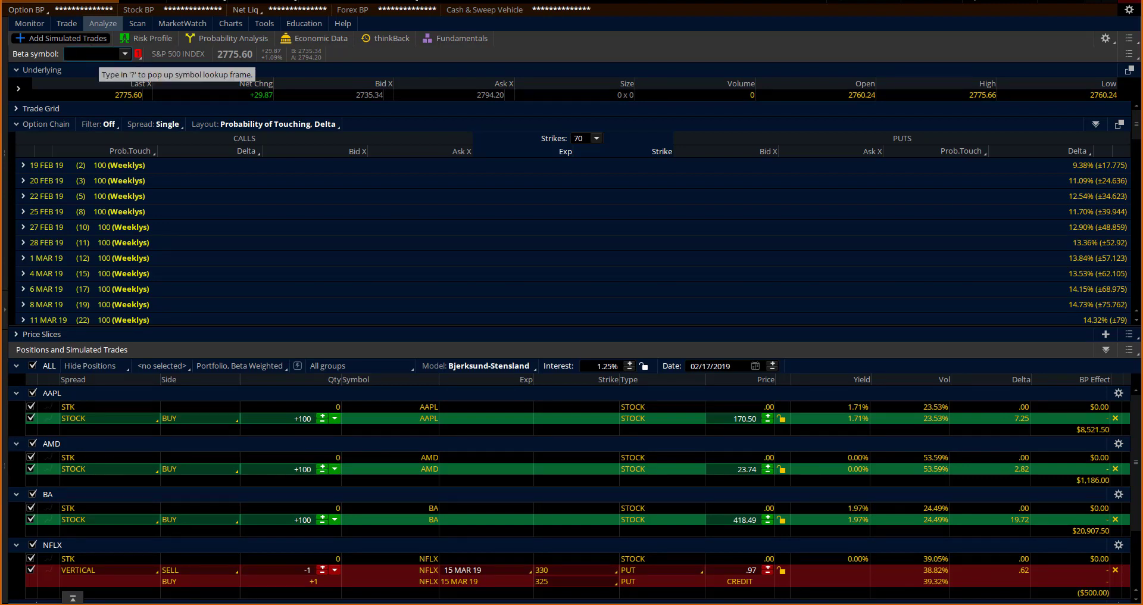
pyautogui.write('SPY')
pyautogui.press('Return')
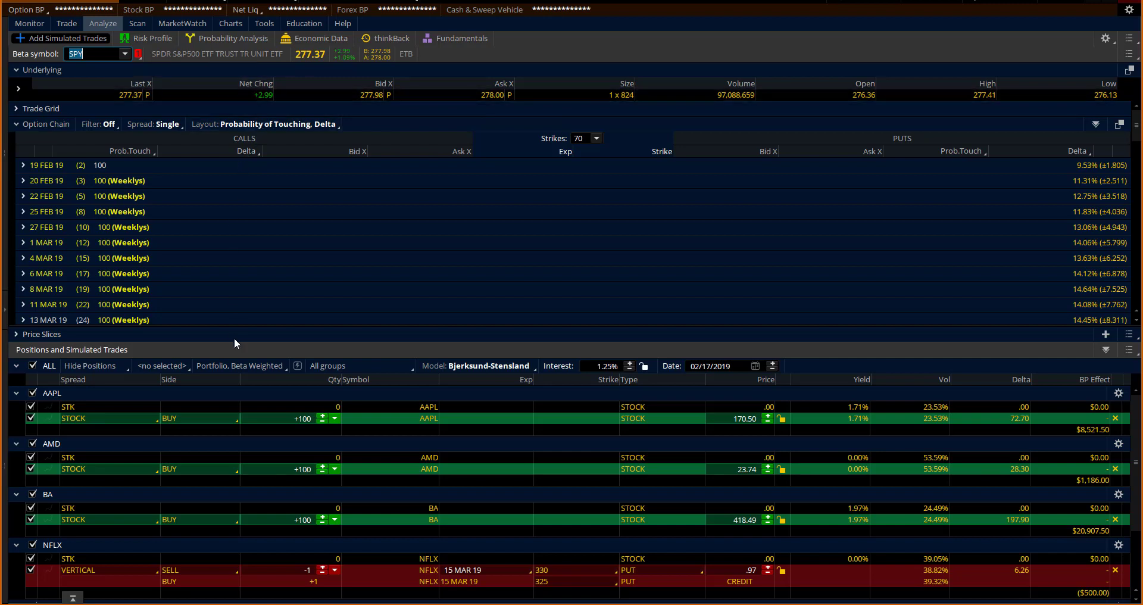
pyautogui.click(34, 332)
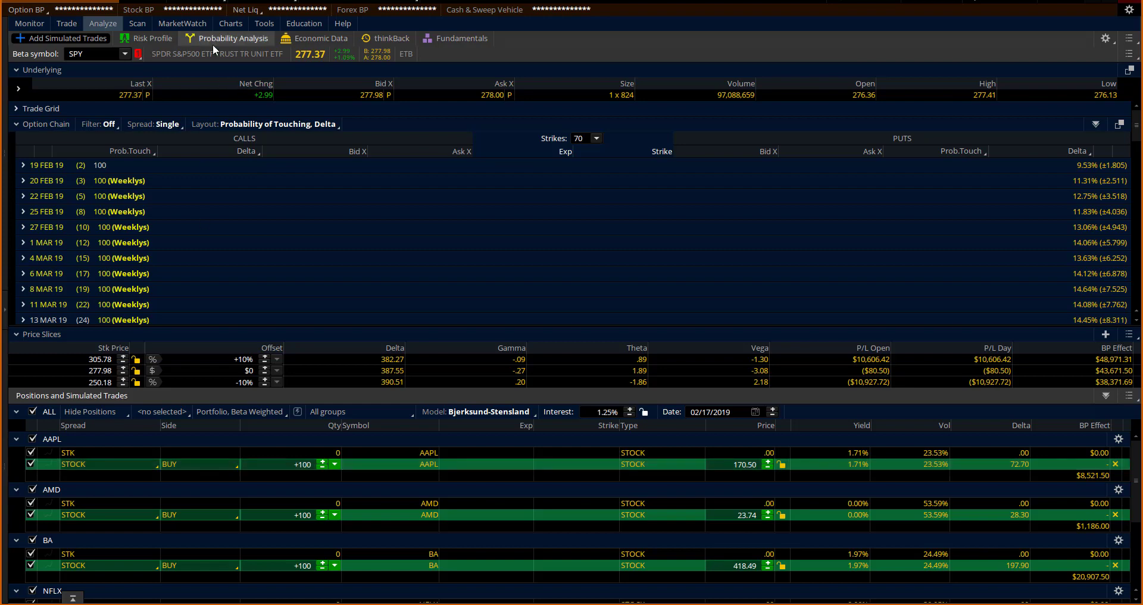
# Step: Open the SPY price chart
pyautogui.click(229, 24)
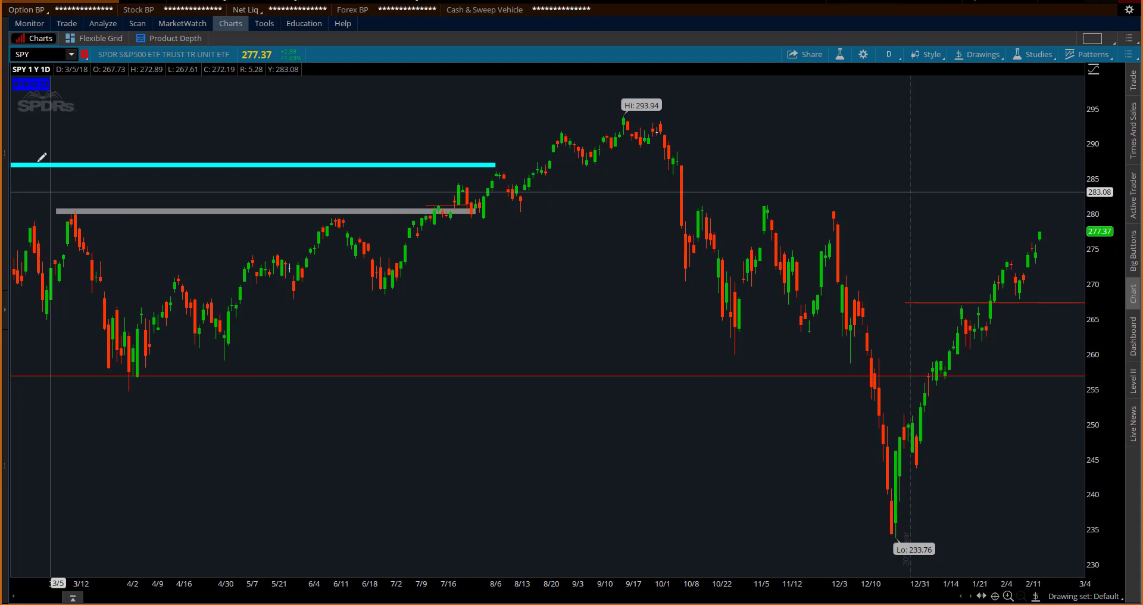
# Step: Leave the SPY chart for the simulated trades analysis and open the Tackle Portfolio Journal workbook in Excel
pyautogui.click(91, 24)
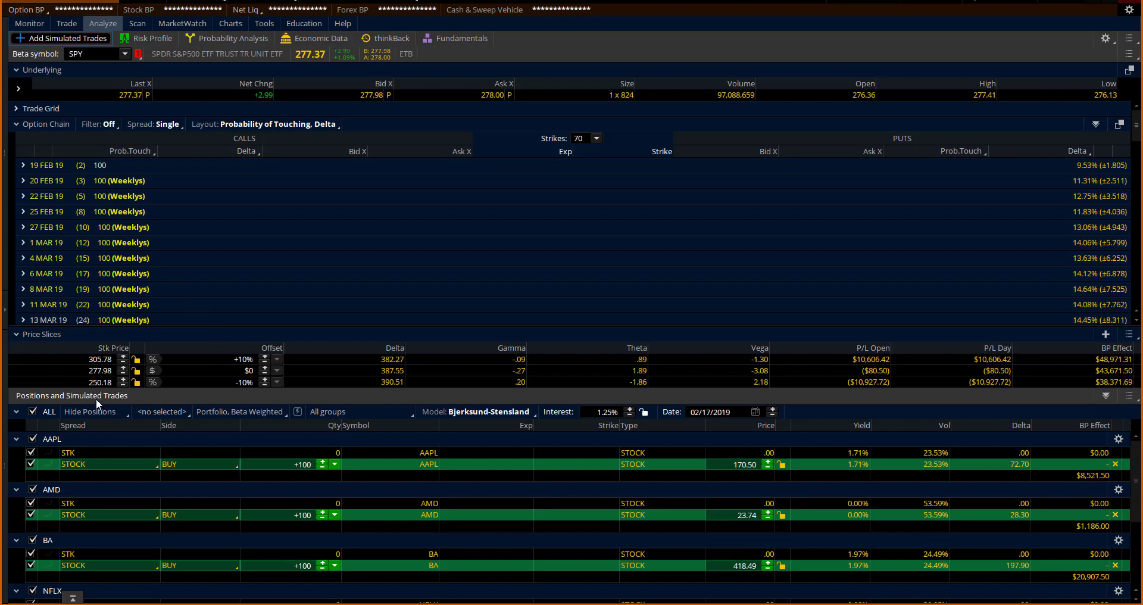
pyautogui.press('super+s')
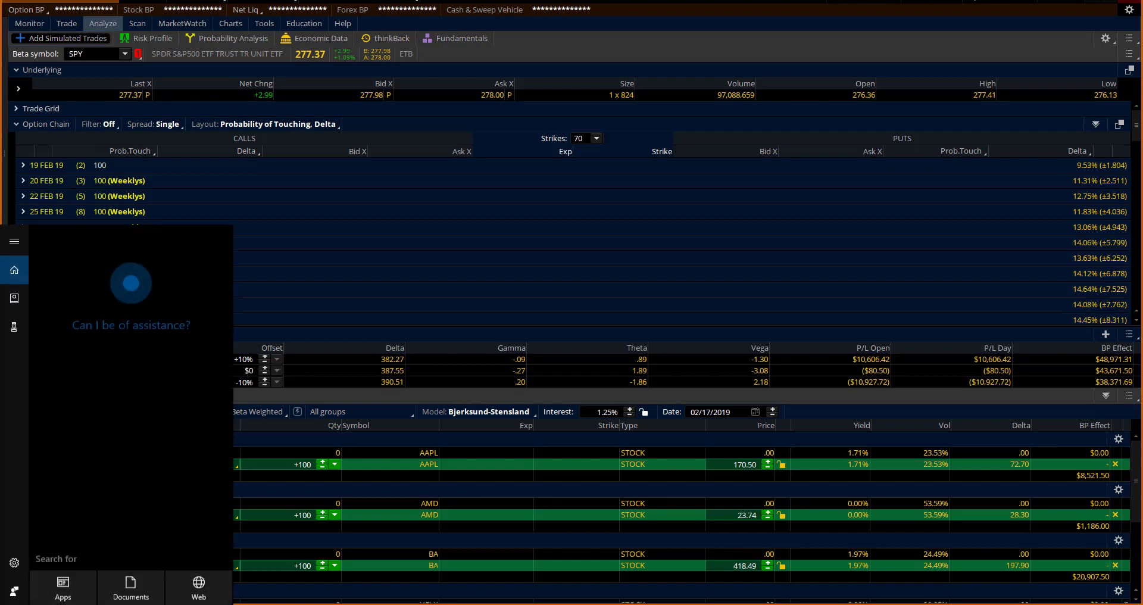
pyautogui.write('portf')
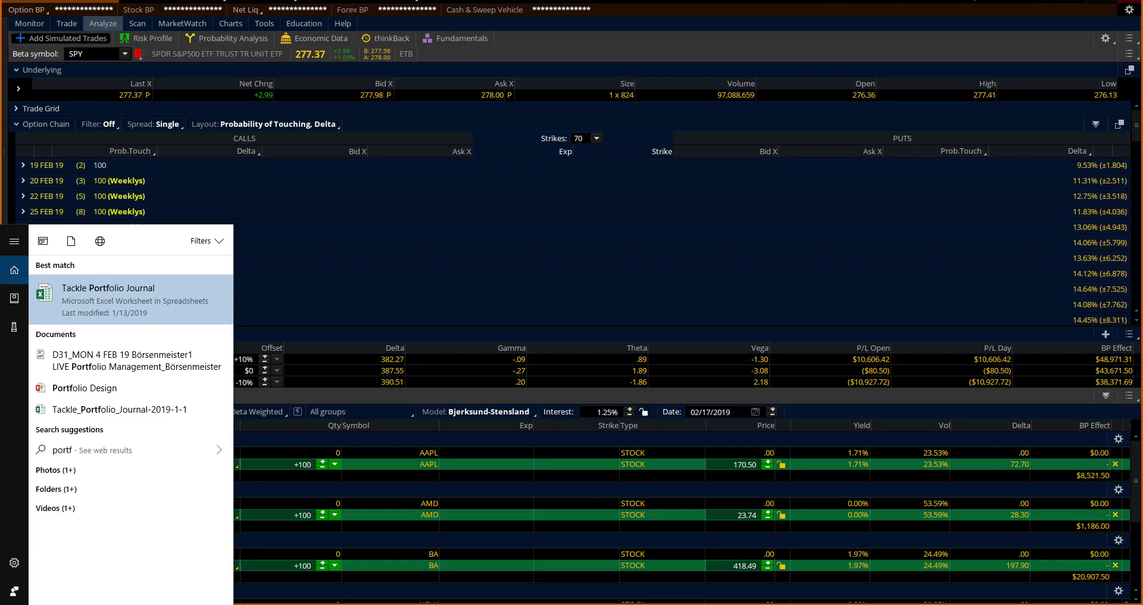
pyautogui.press('Return')
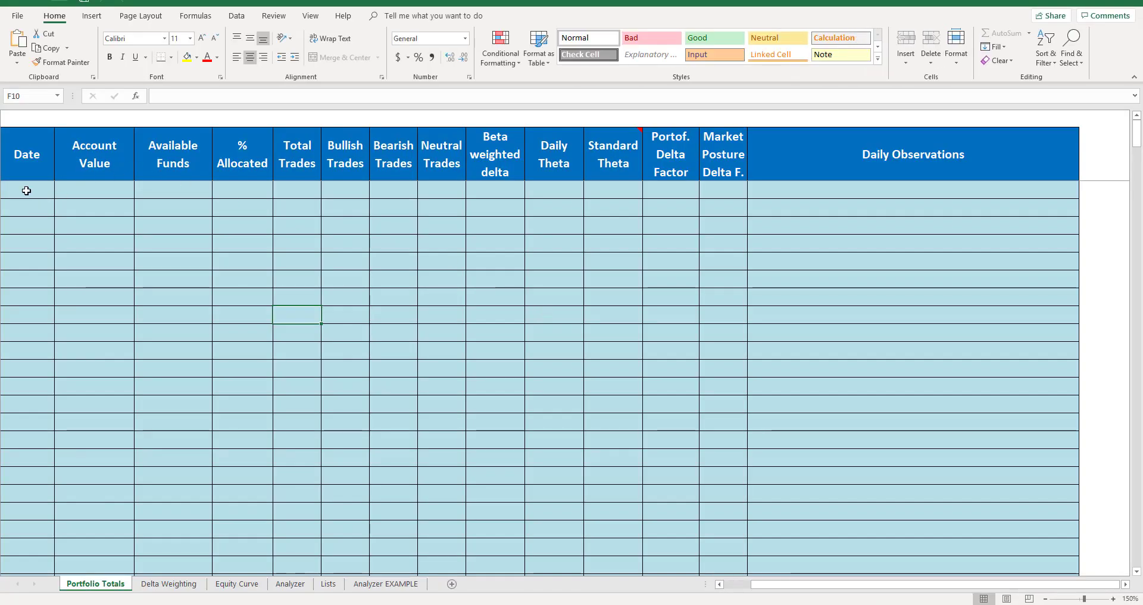
# Step: Start the first Portfolio Totals row with date 2/17, account value 100,000 and available funds 20000
pyautogui.click(26, 188)
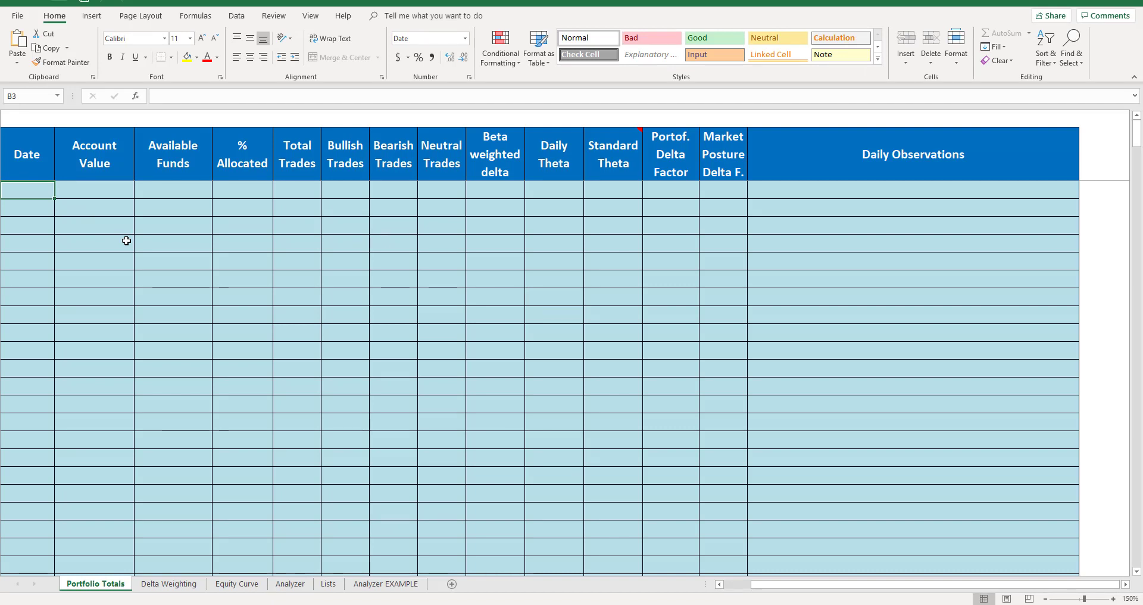
pyautogui.write('2/17')
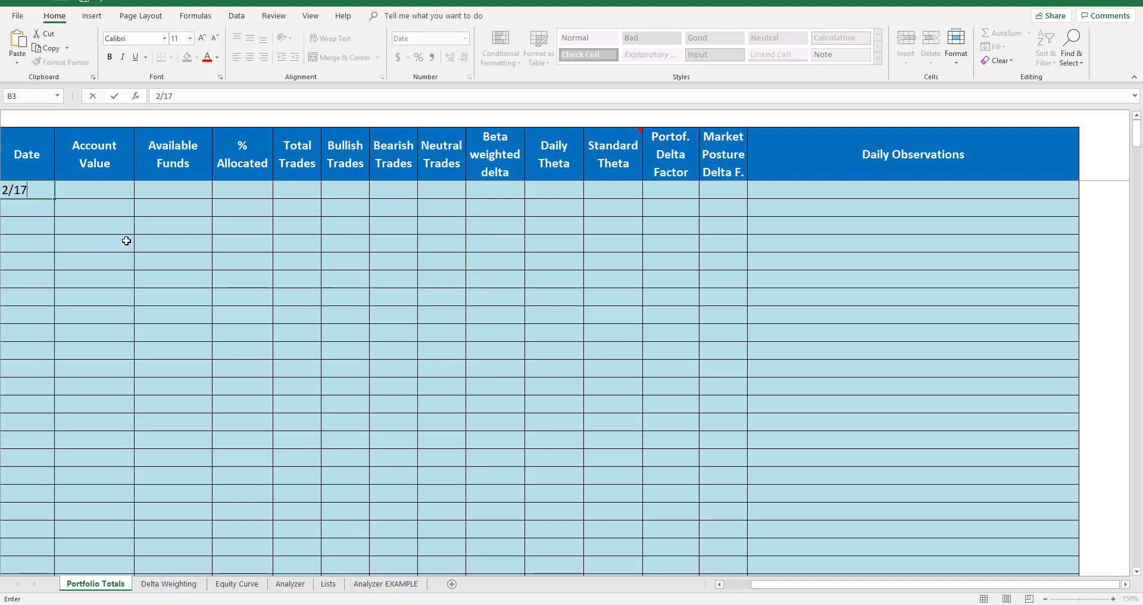
pyautogui.press('Tab')
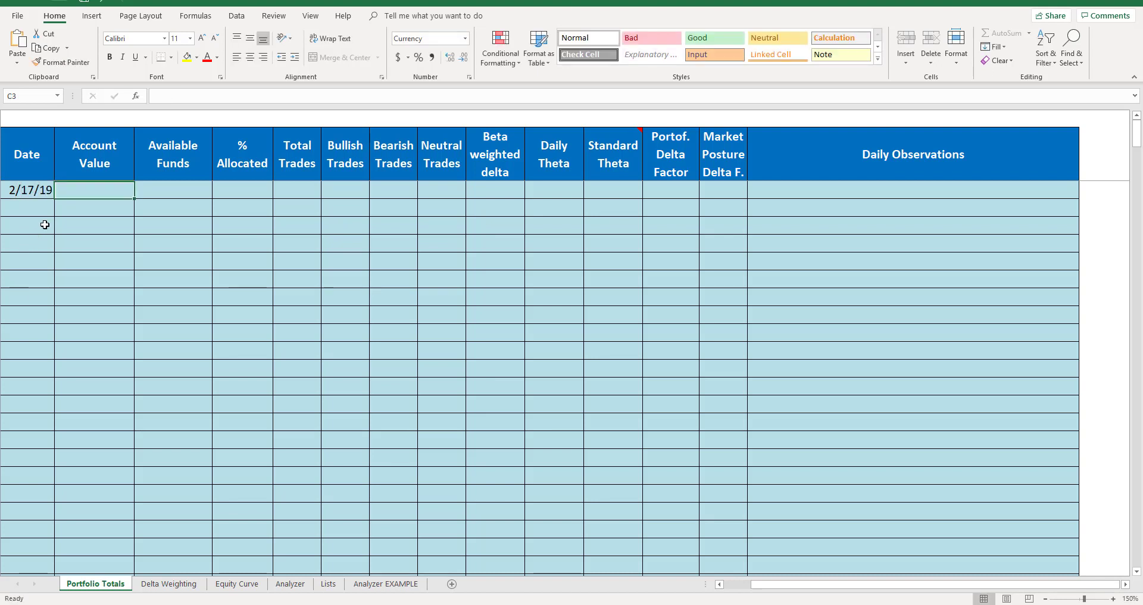
pyautogui.write('100')
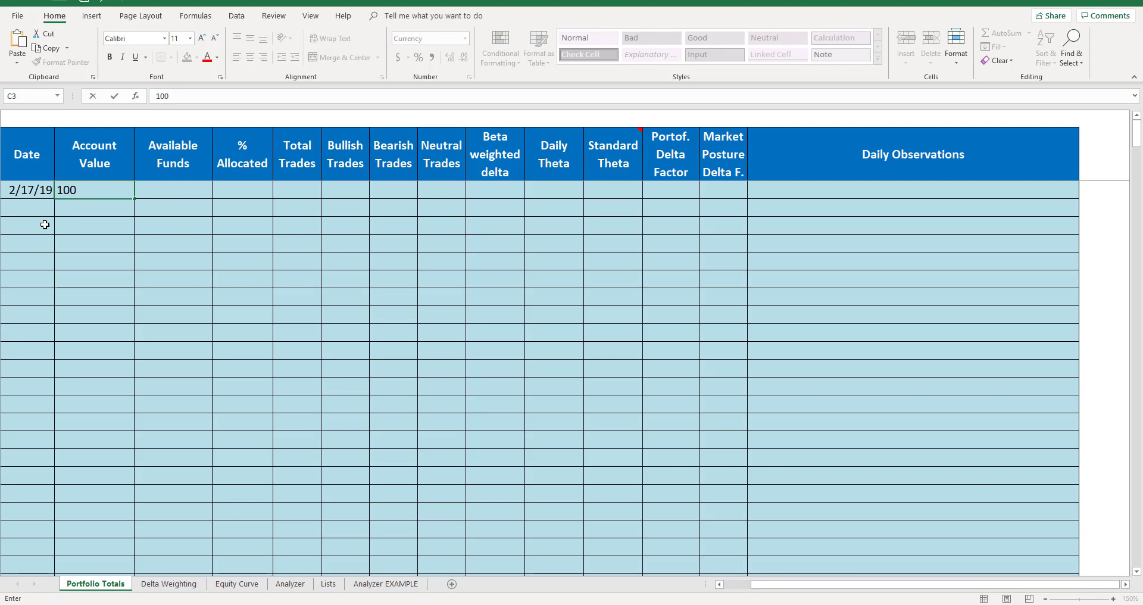
pyautogui.write(',000')
pyautogui.press('Tab')
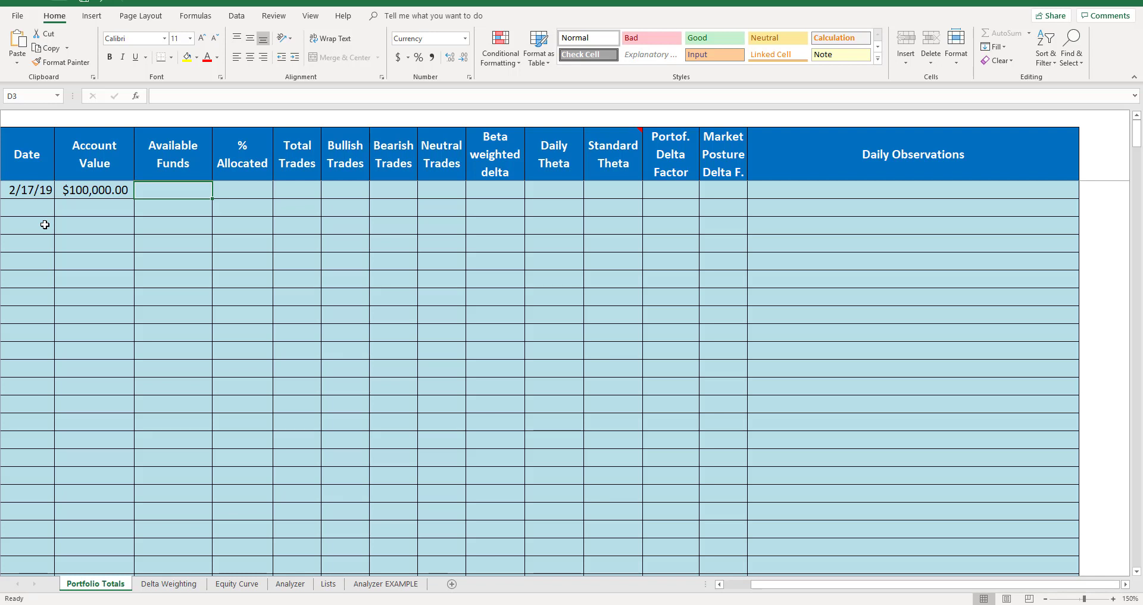
pyautogui.write('20000')
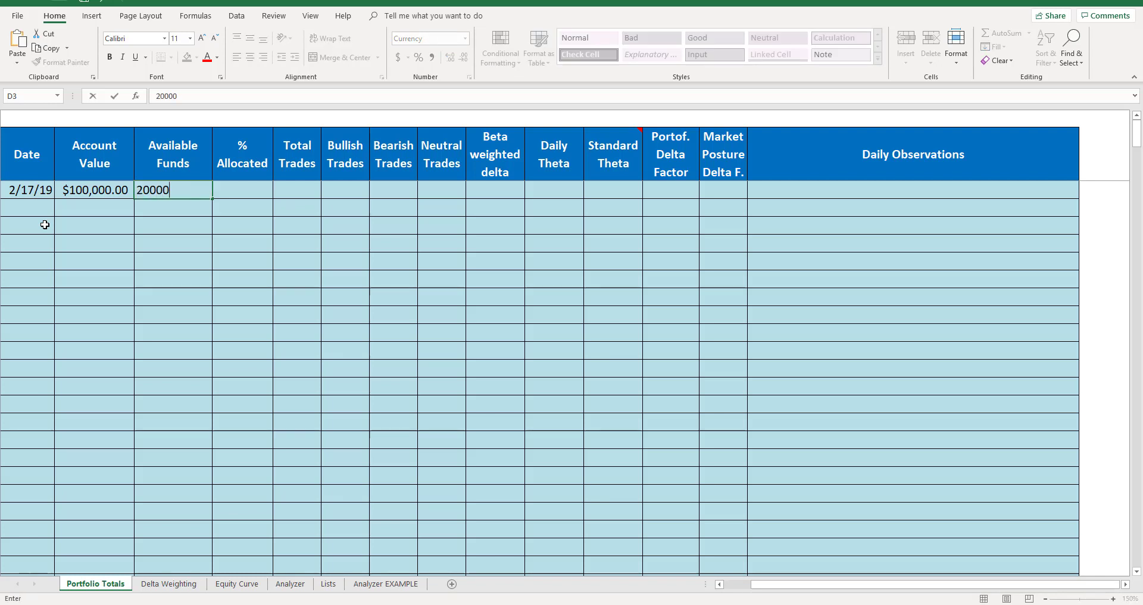
pyautogui.press('Tab')
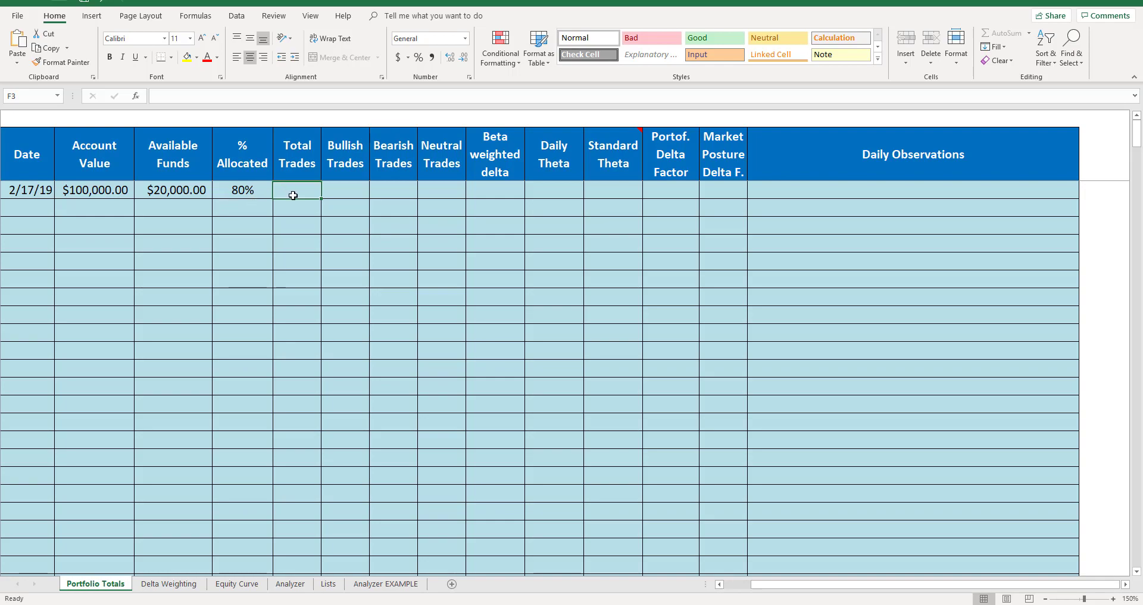
# Step: Check the simulated trades in thinkorswim and record 5 total, 5 bullish, 0 bearish and 0 neutral trades in the Excel journal row
pyautogui.moveTo(132, 602)
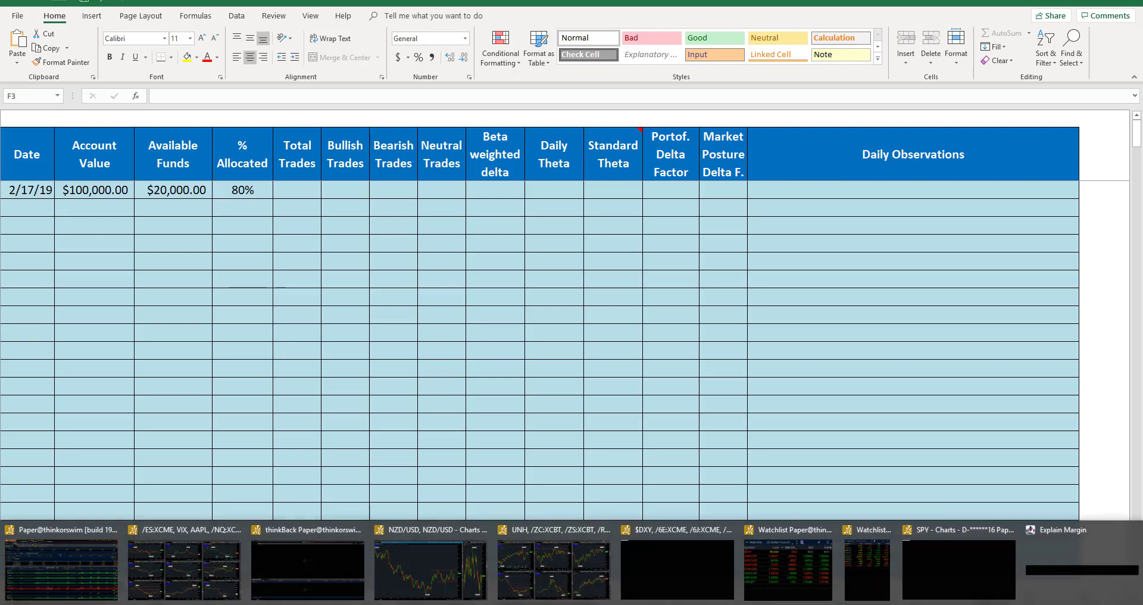
pyautogui.moveTo(132, 574)
pyautogui.click(94, 566)
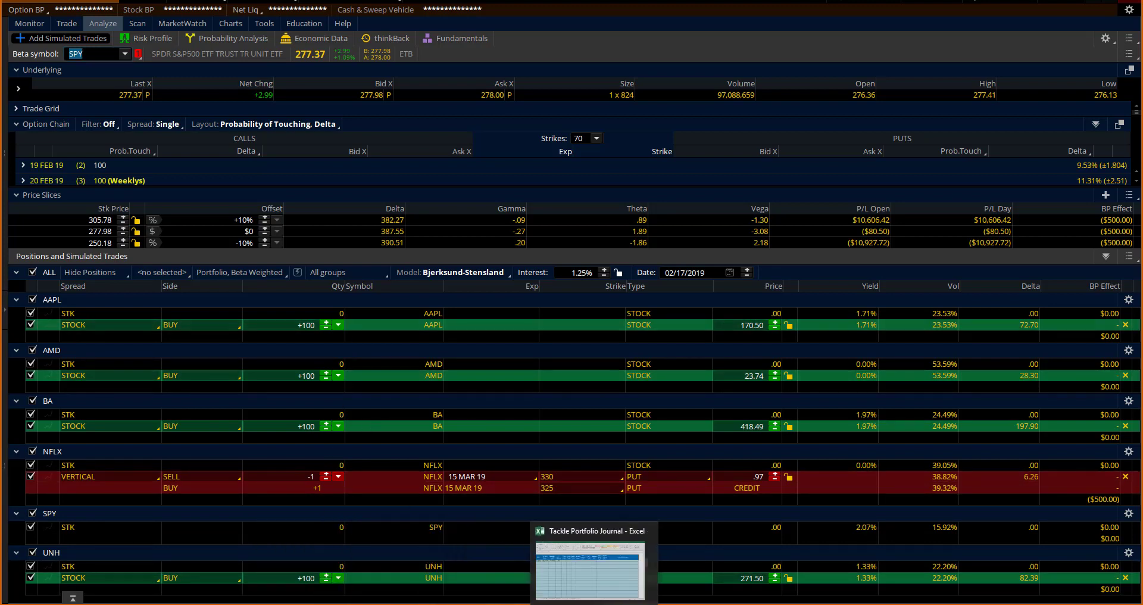
pyautogui.click(596, 586)
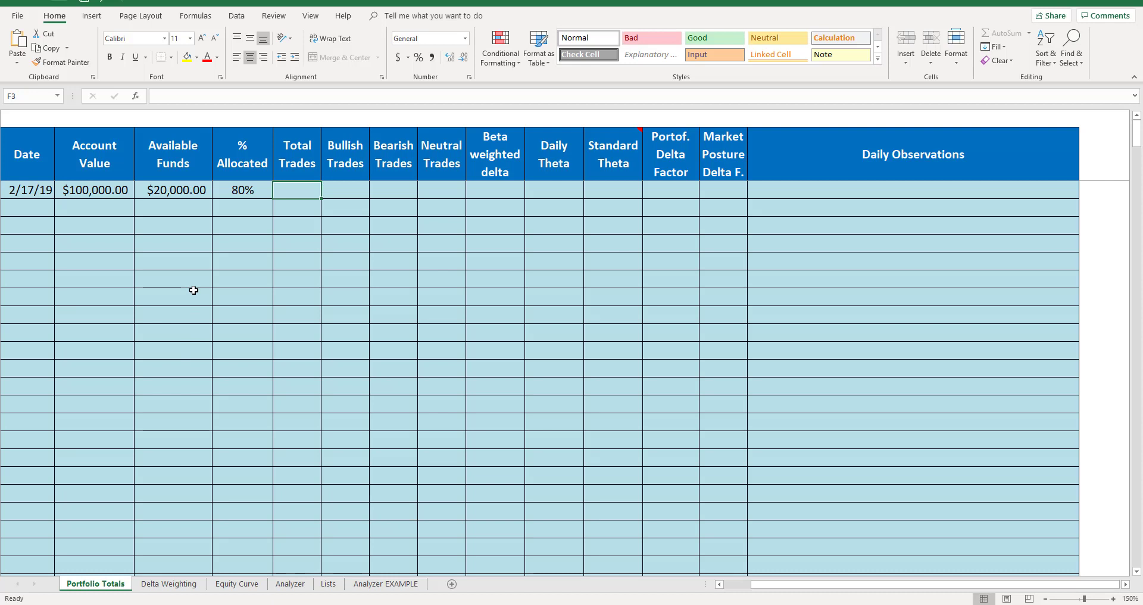
pyautogui.write('5')
pyautogui.press('Tab')
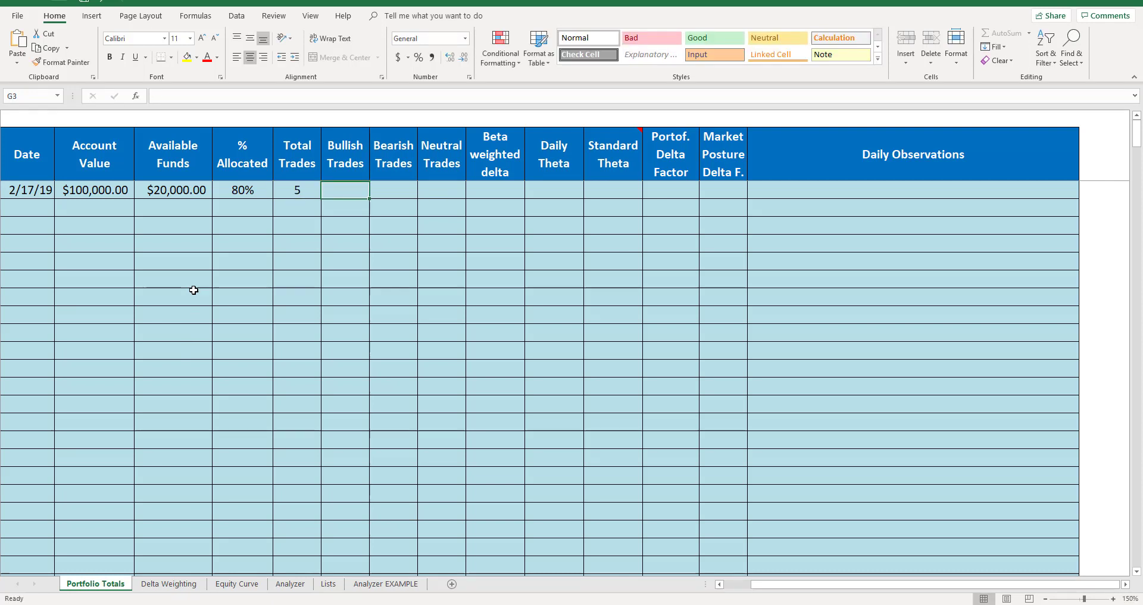
pyautogui.write('5')
pyautogui.press('Tab')
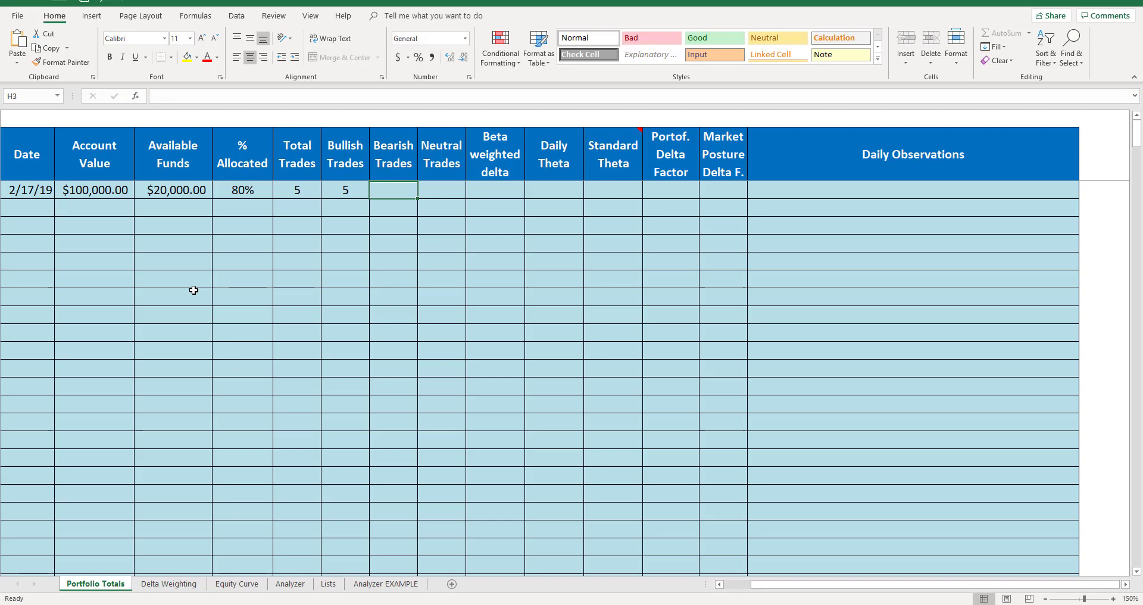
pyautogui.write('0')
pyautogui.press('Tab')
pyautogui.write('0')
pyautogui.press('Tab')
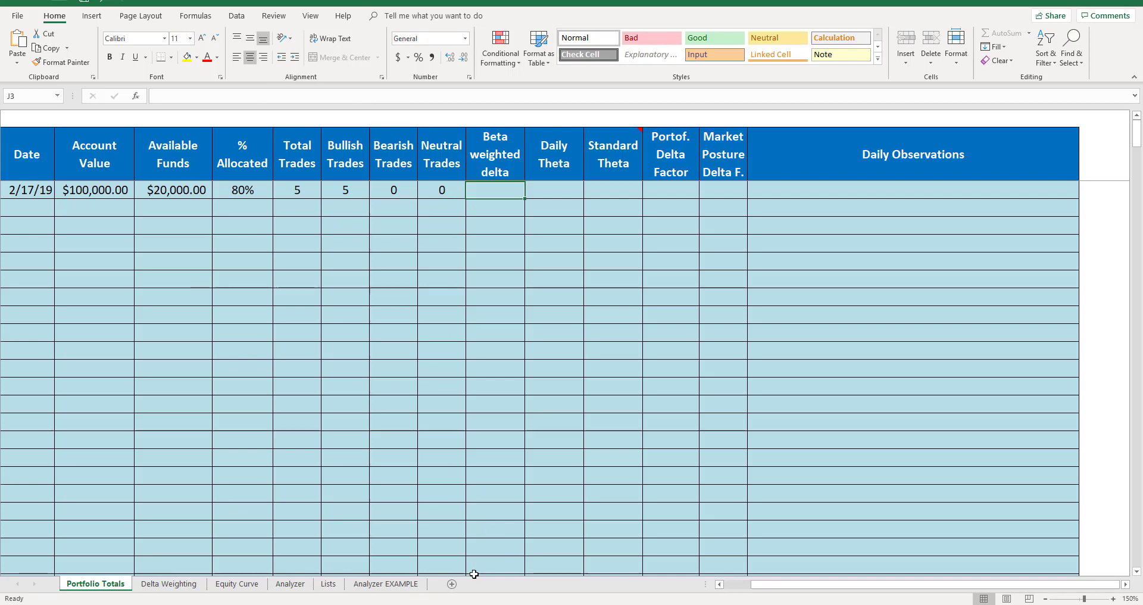
# Step: Switch to thinkorswim, clear the beta symbol and set it again to SPY
pyautogui.moveTo(429, 601)
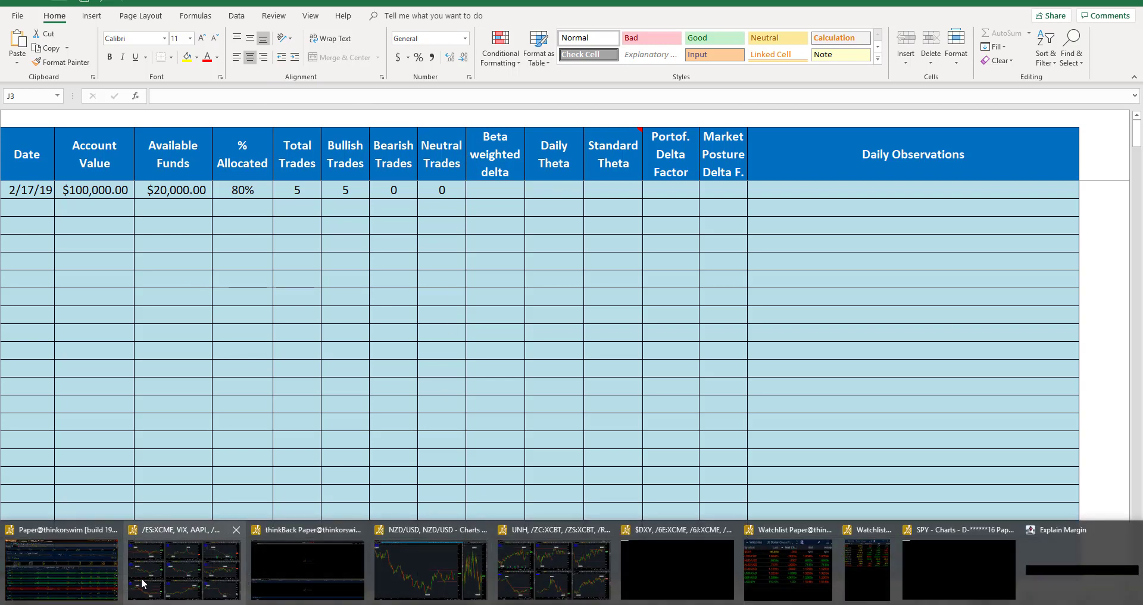
pyautogui.click(69, 572)
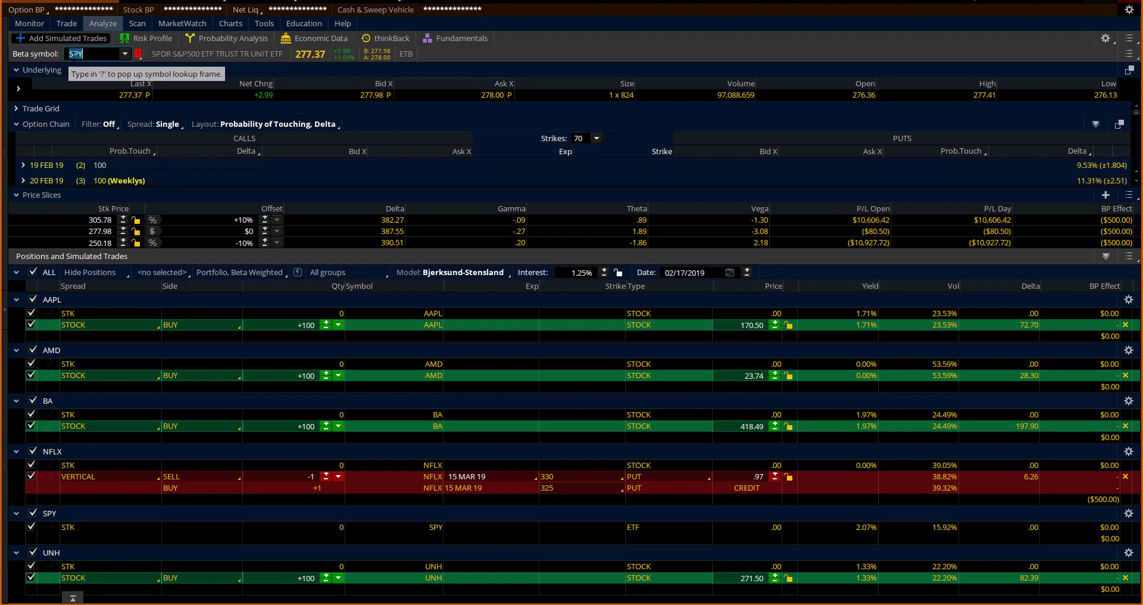
pyautogui.press('BackSpace')
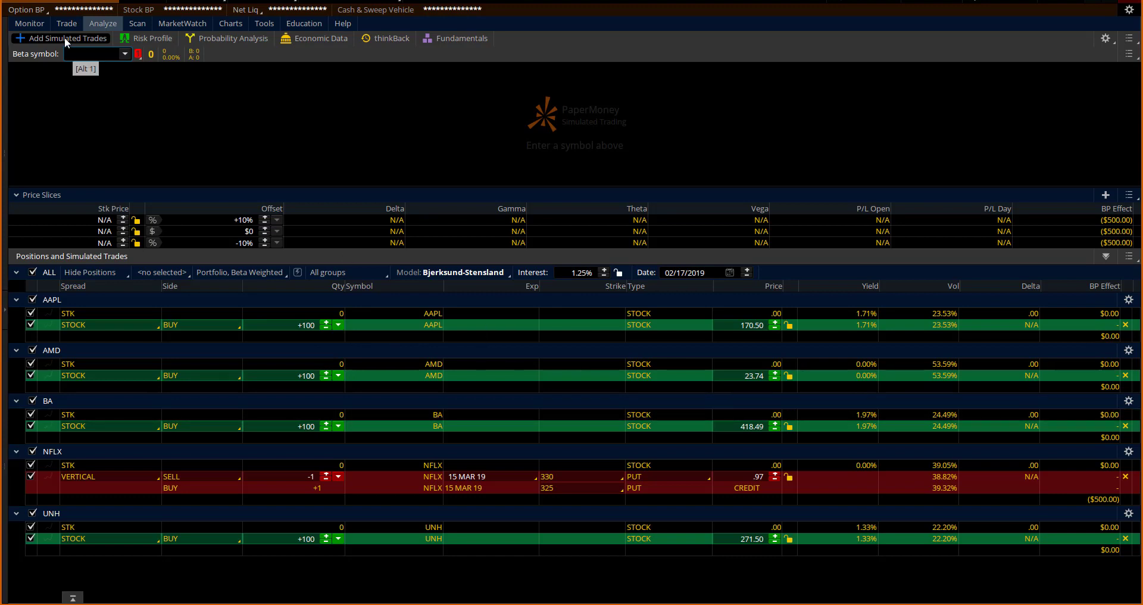
pyautogui.write('SPY')
pyautogui.press('Return')
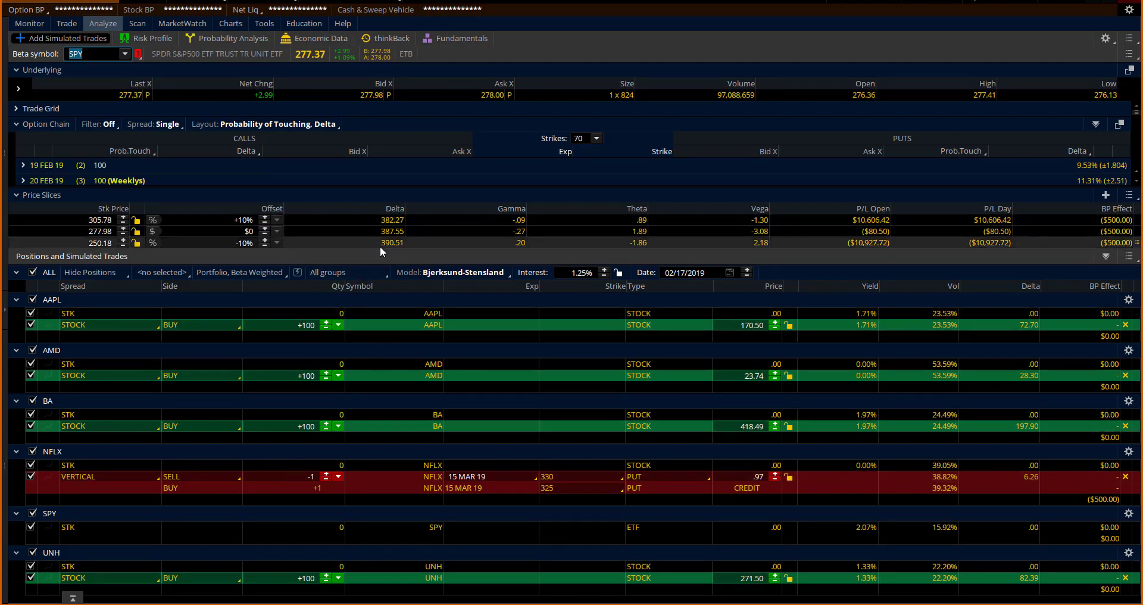
# Step: Take the zero-offset delta from Price Slices and record 387.55 as the beta weighted delta in the Excel journal
pyautogui.click(346, 233)
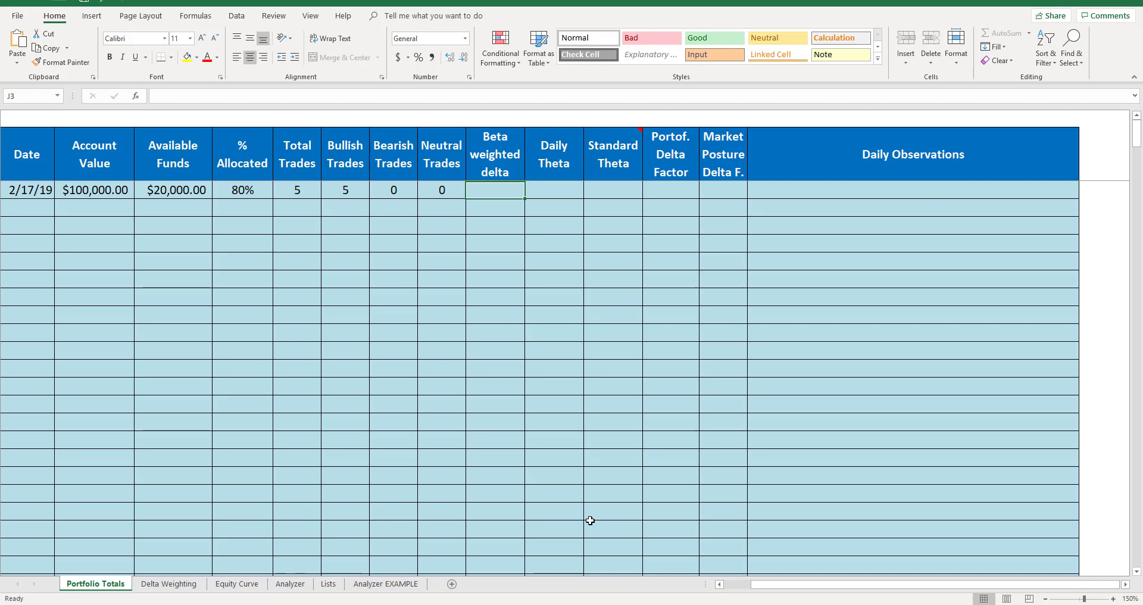
pyautogui.write('387.55')
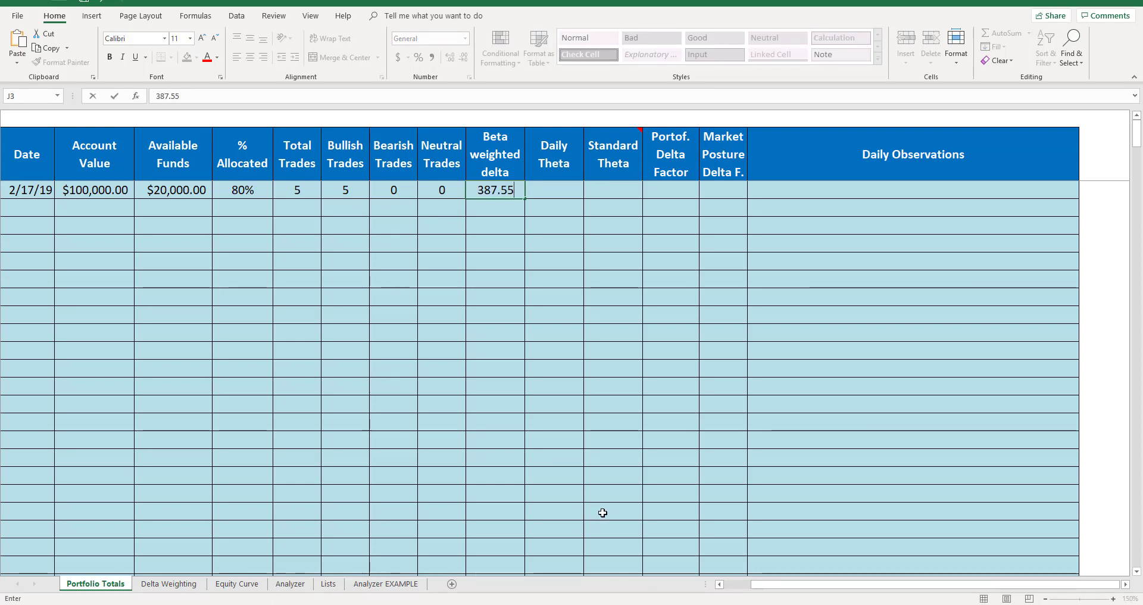
pyautogui.press('Tab')
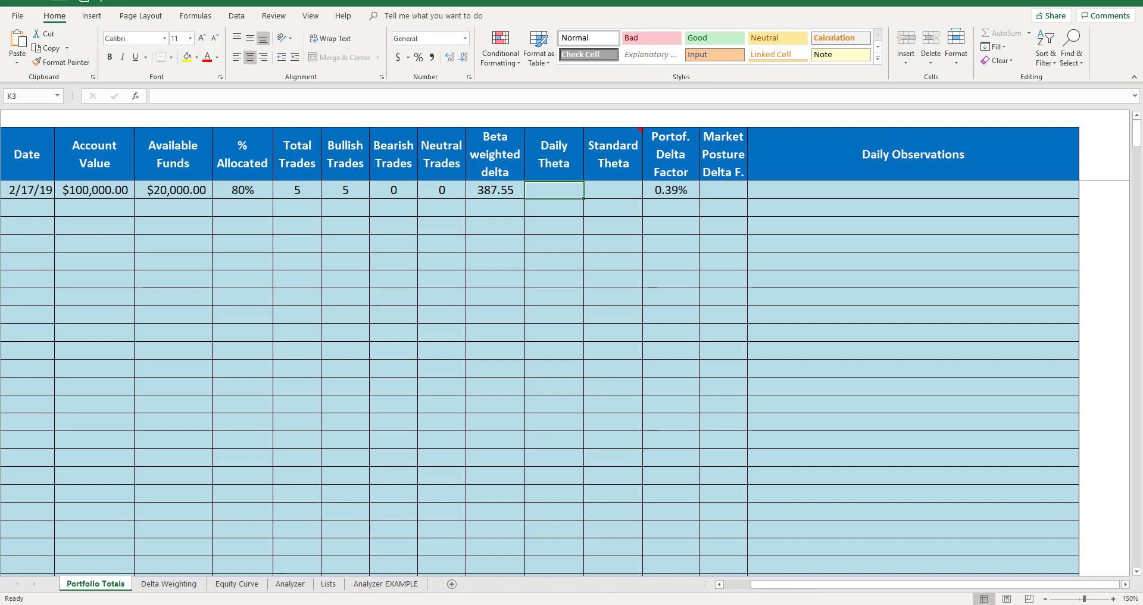
# Step: Check the zero-offset theta in thinkorswim and record daily theta 1.89 and standard theta 56.7 in the Excel journal
pyautogui.click(30, 545)
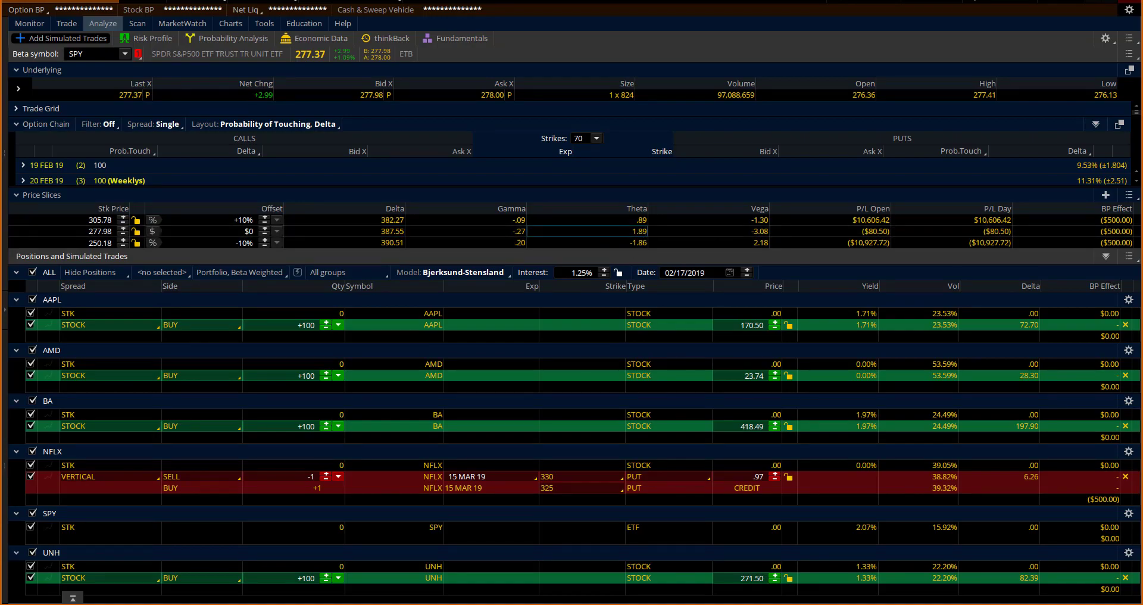
pyautogui.hotkey('alt', 'Tab')
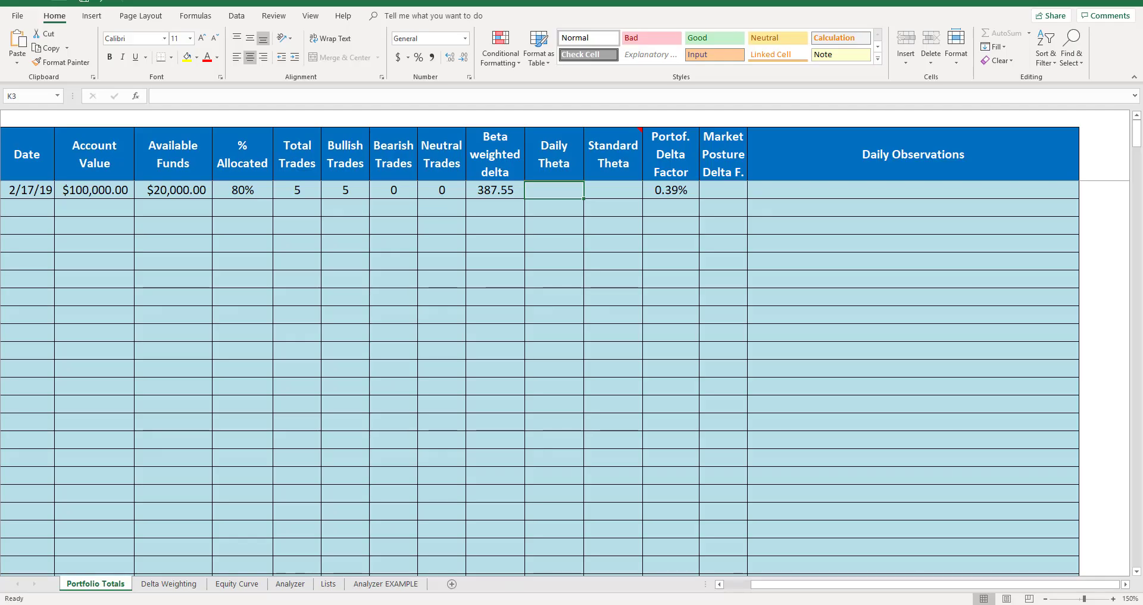
pyautogui.write('1.89')
pyautogui.press('Tab')
pyautogui.write('56.7')
pyautogui.press('Tab')
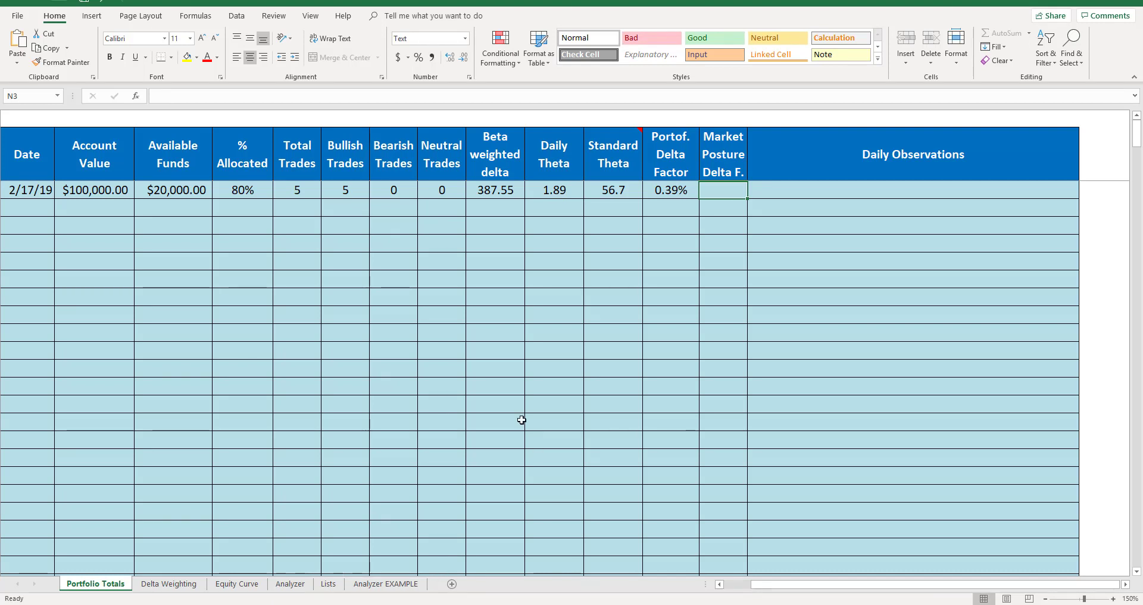
# Step: Inspect the portfolio delta factor formula and set the first row's Market Posture Delta F. to 1
pyautogui.click(678, 192)
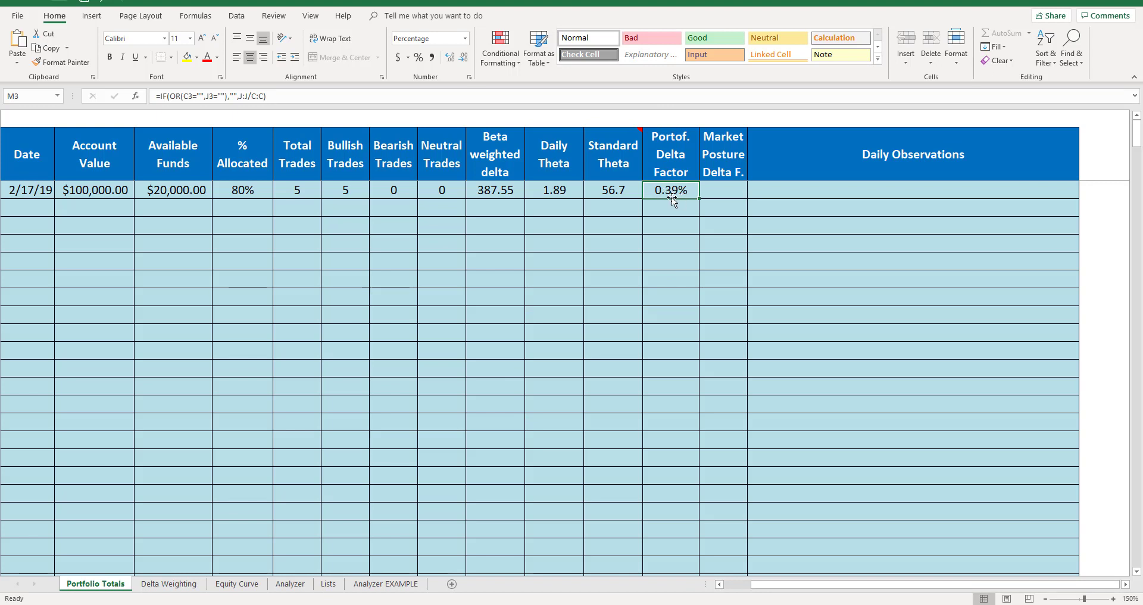
pyautogui.click(722, 189)
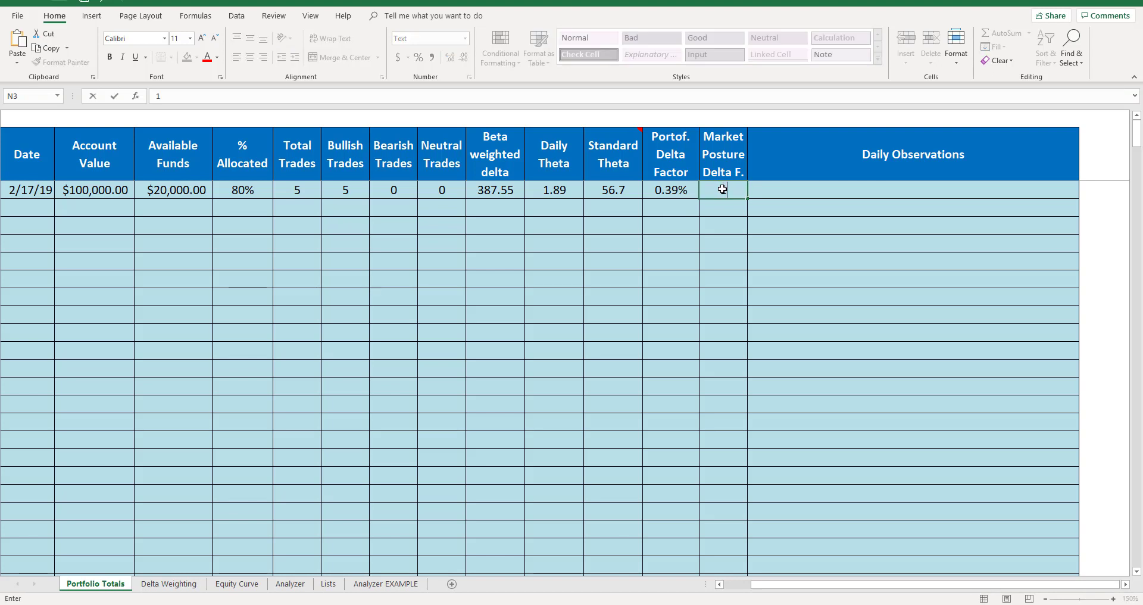
pyautogui.press('Return')
pyautogui.press('Up')
pyautogui.press('Right')
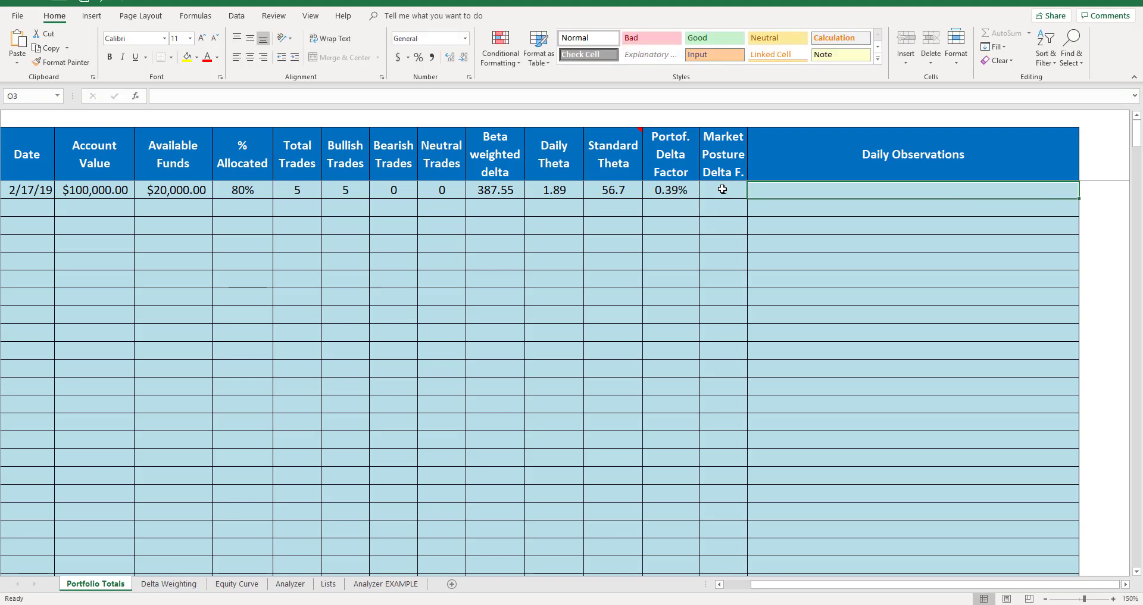
# Step: Write "Slightly Bullish with the Current Trend" as the 2/17/19 daily observation and select the next row's date cell
pyautogui.write('Bullish')
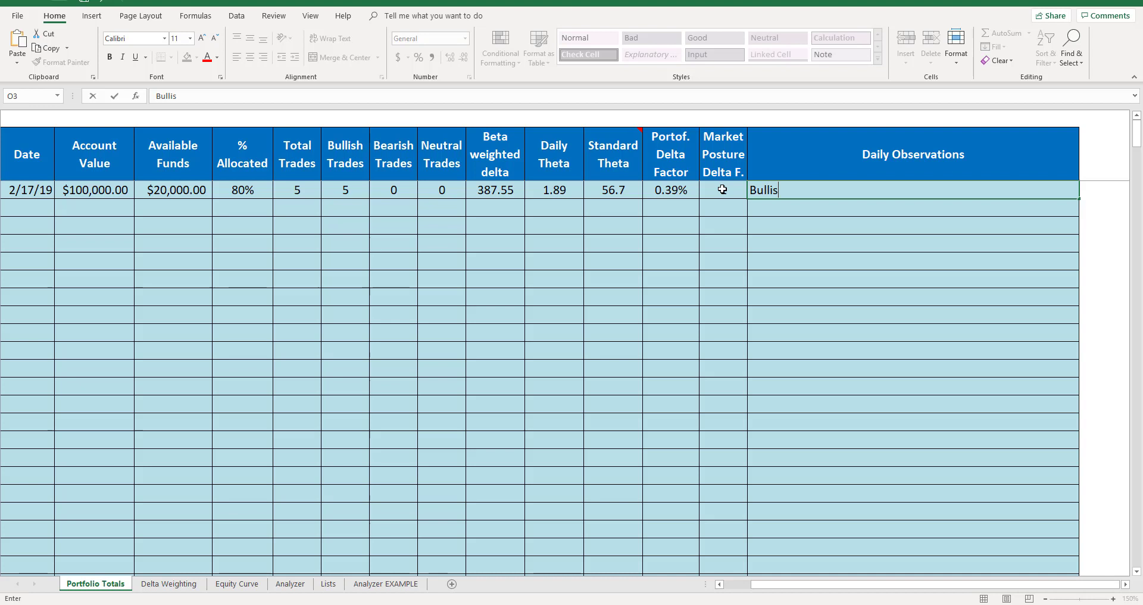
pyautogui.press('BackSpace')
pyautogui.press('BackSpace')
pyautogui.press('BackSpace')
pyautogui.press('BackSpace')
pyautogui.press('BackSpace')
pyautogui.press('BackSpace')
pyautogui.press('BackSpace')
pyautogui.write('Slightly Bullish with the ')
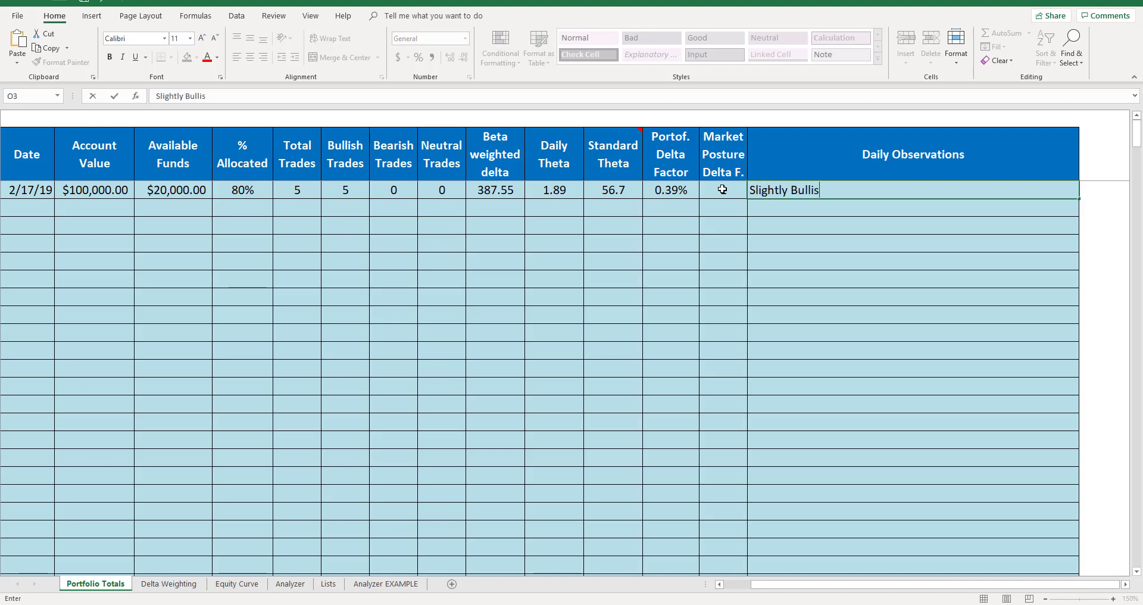
pyautogui.write('Current Trend')
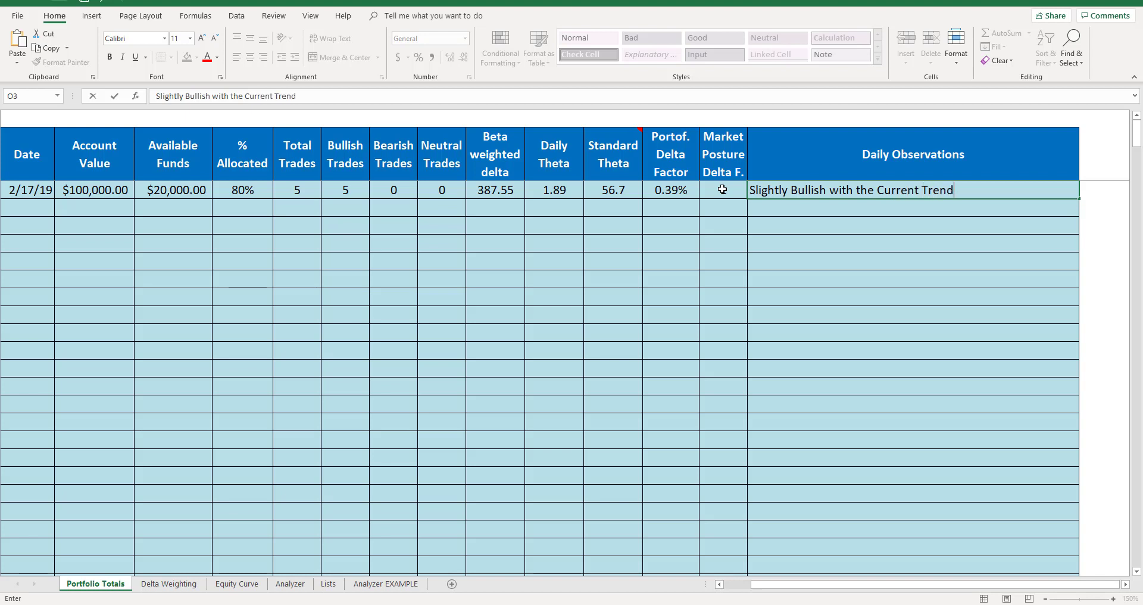
pyautogui.press('Return')
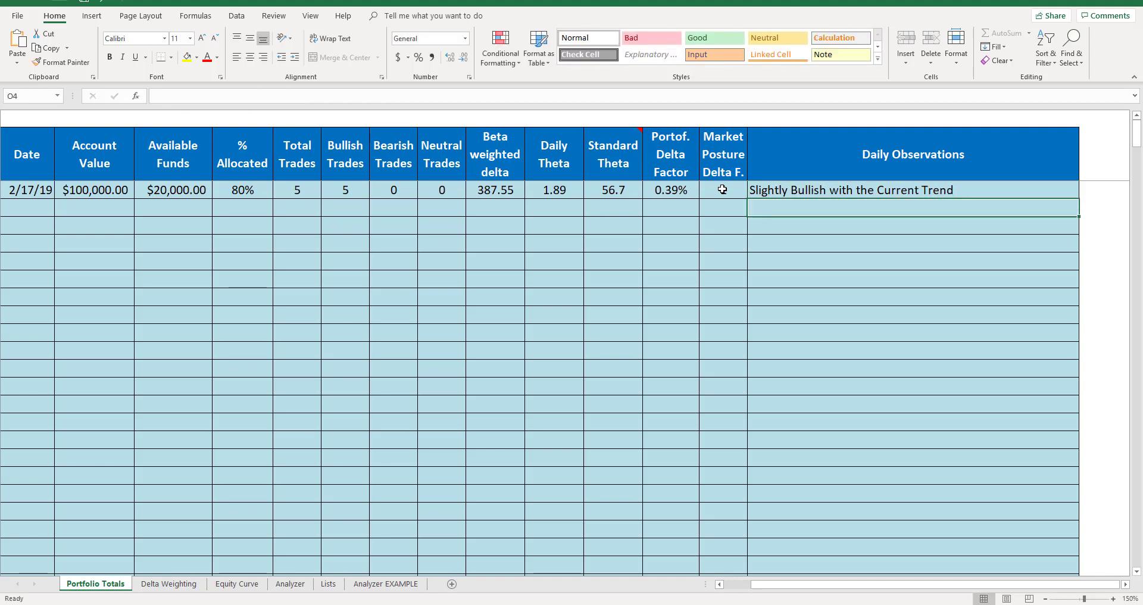
pyautogui.click(22, 209)
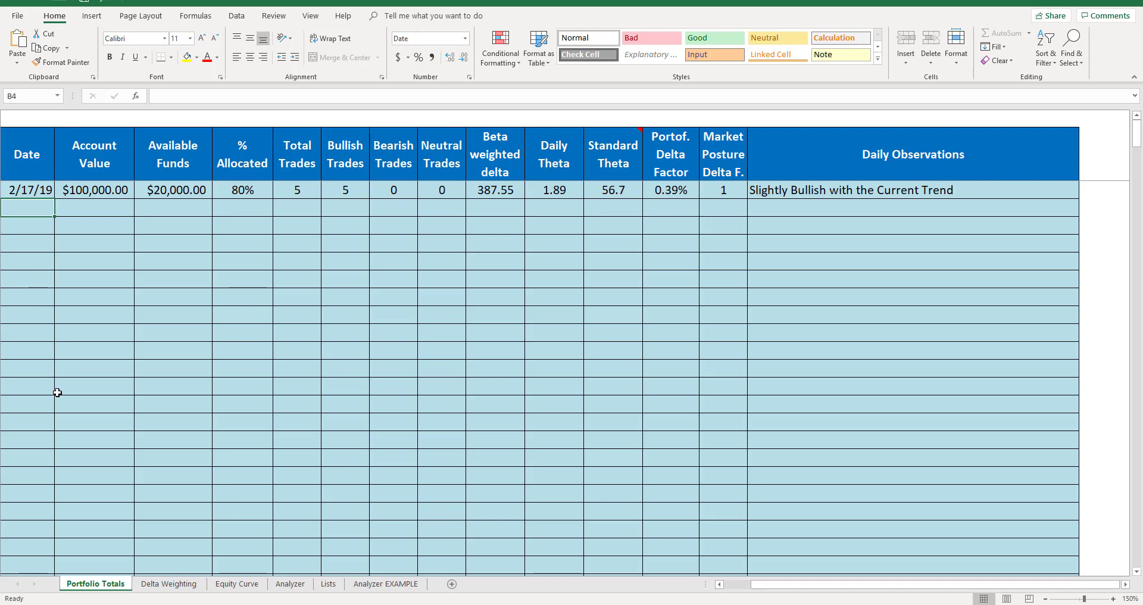
# Step: On the Delta Weighting sheet, try account sizes of $50,000 and $300,000 to compare the delta limits
pyautogui.click(160, 587)
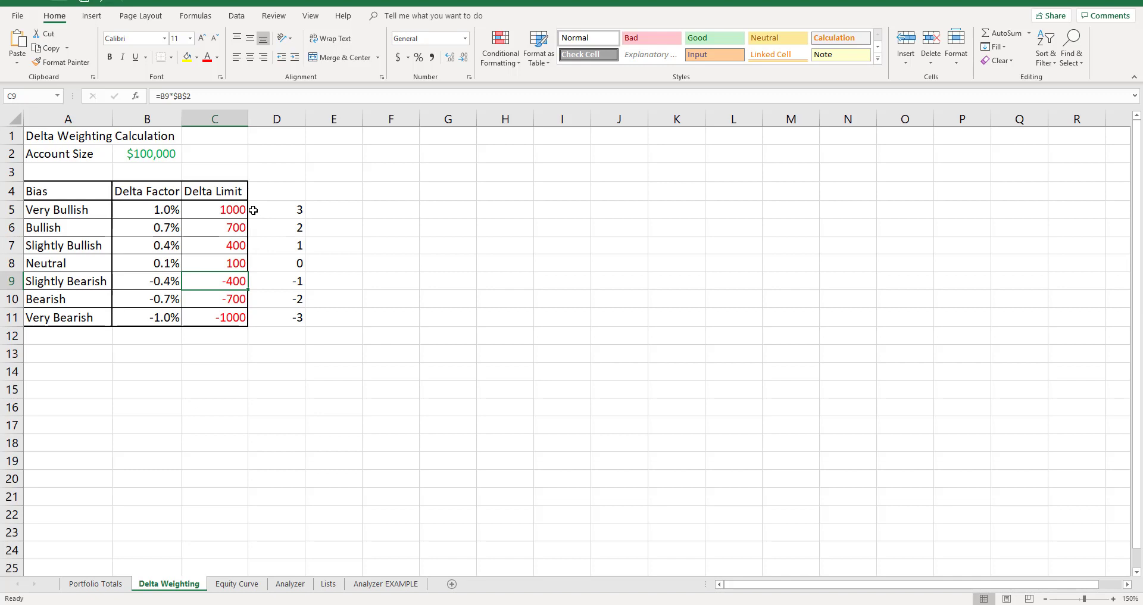
pyautogui.click(148, 153)
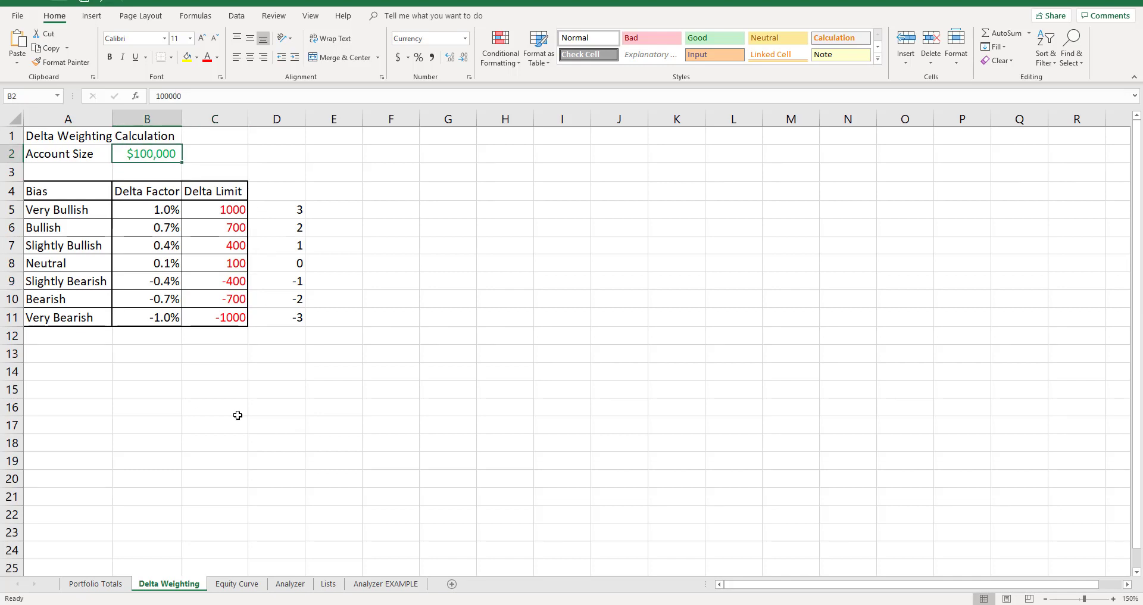
pyautogui.write('50000')
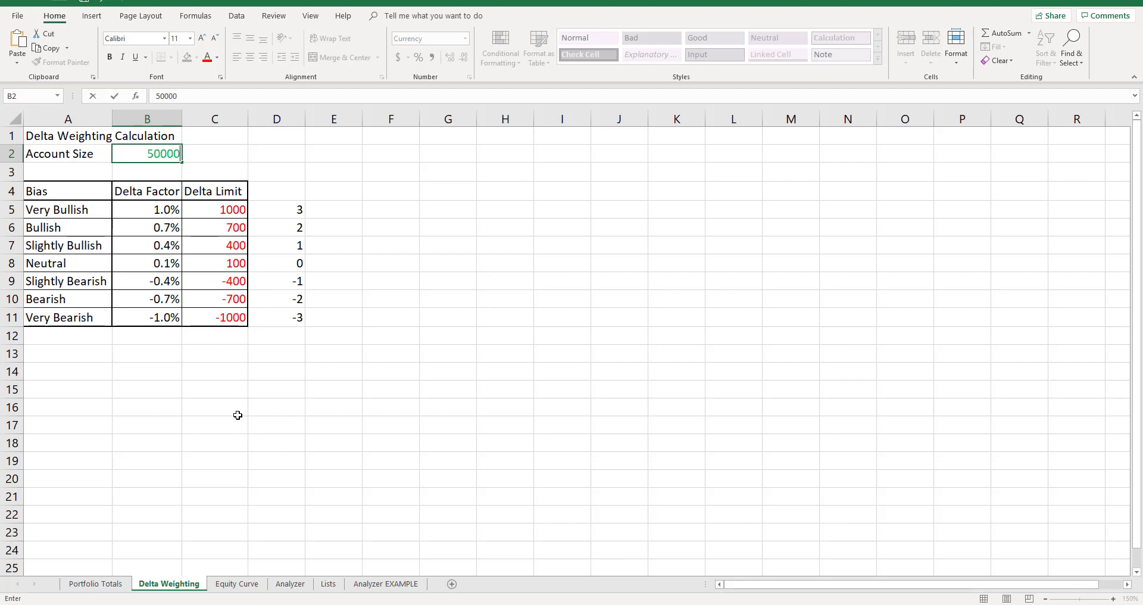
pyautogui.press('Return')
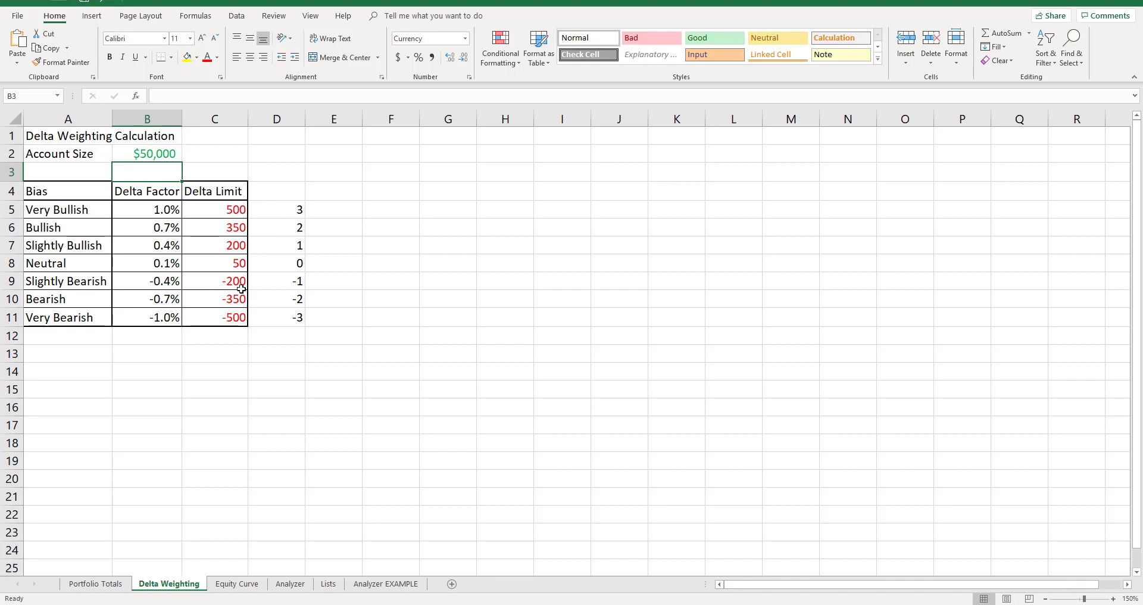
pyautogui.click(155, 154)
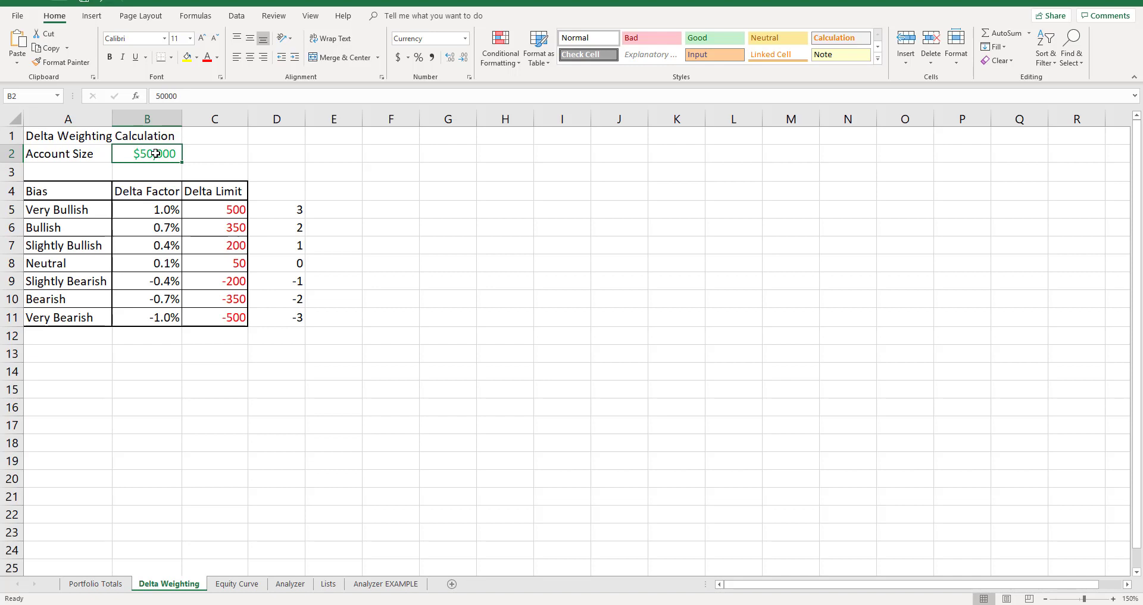
pyautogui.write('3000')
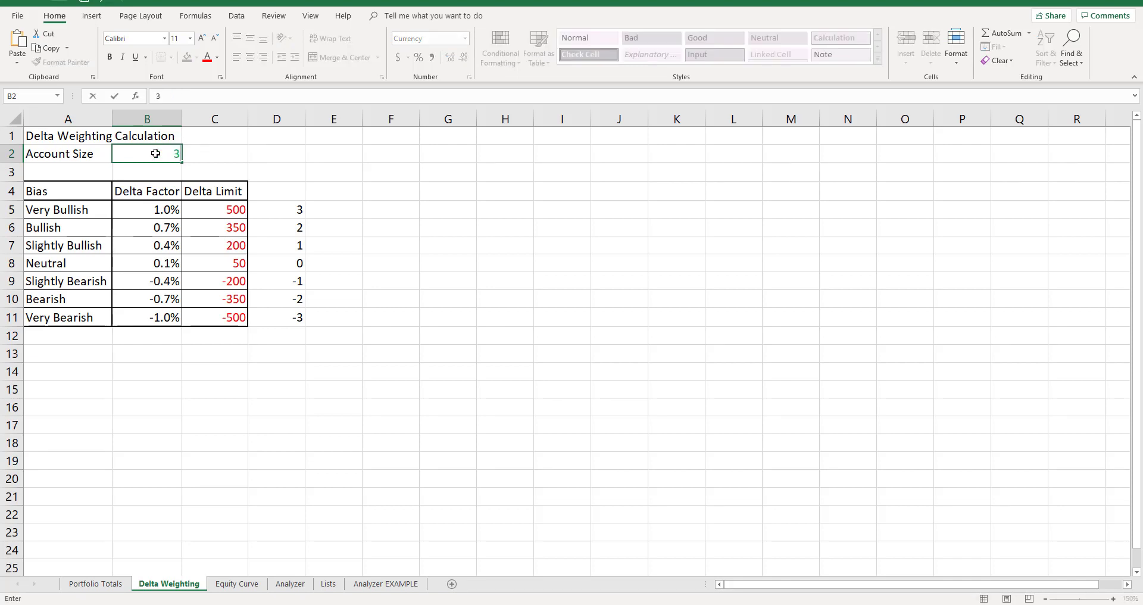
pyautogui.press('Return')
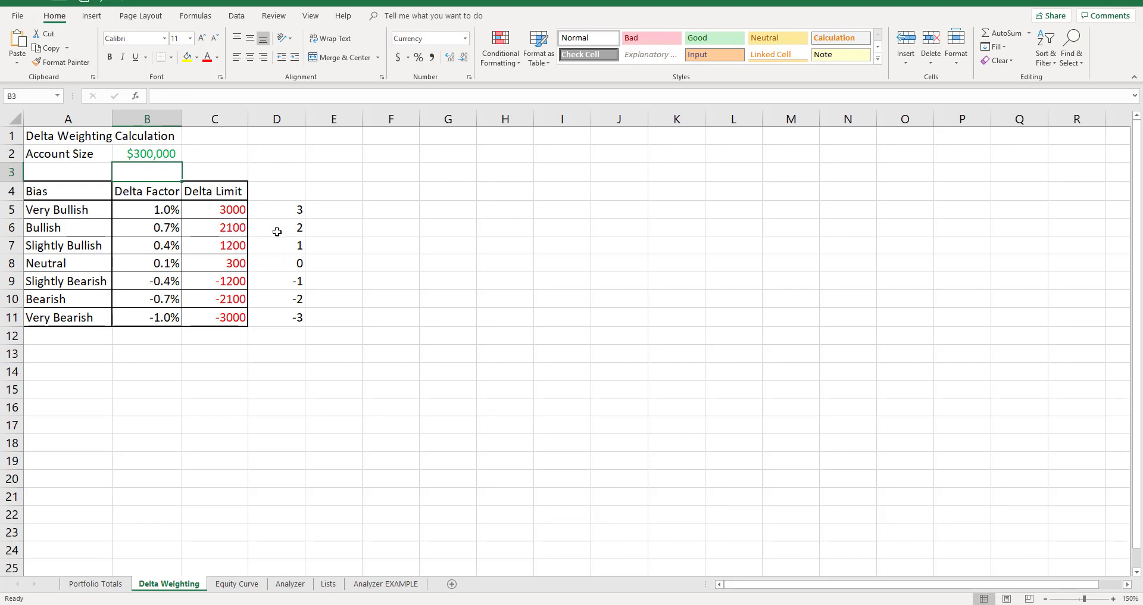
# Step: Try a $3,000 account size, restore it to $100,000 and return to the Portfolio Totals sheet
pyautogui.click(156, 153)
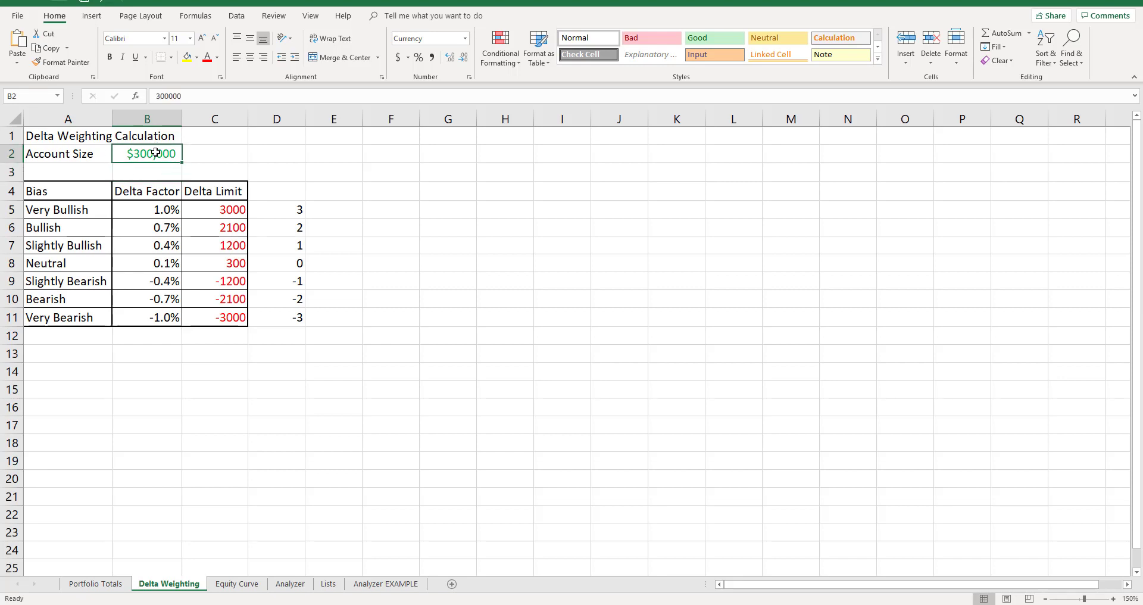
pyautogui.write('3000')
pyautogui.press('Return')
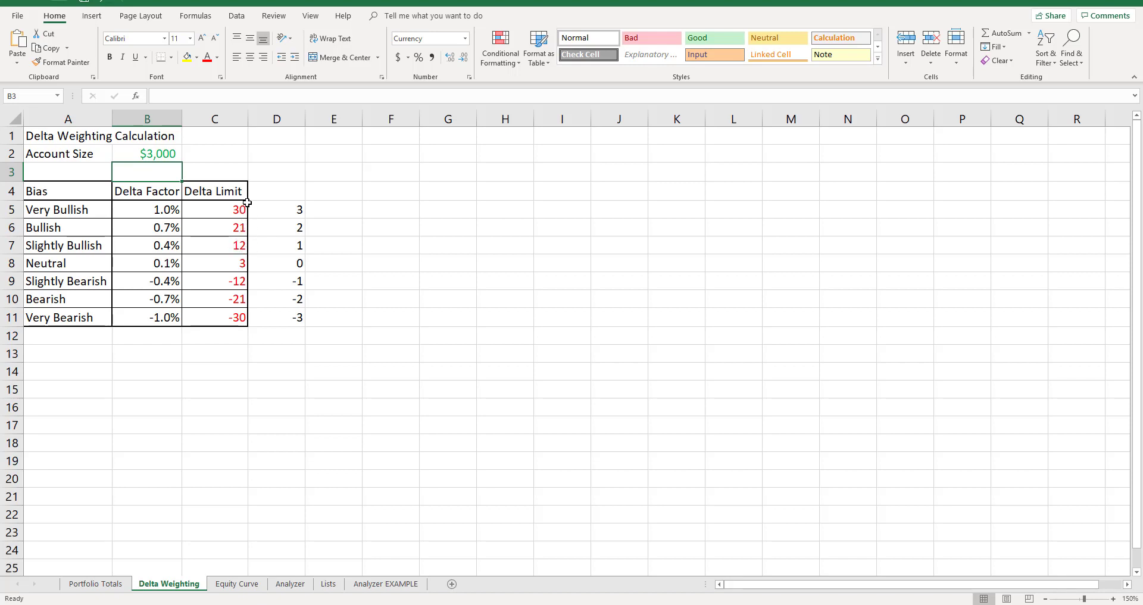
pyautogui.click(163, 153)
pyautogui.write('10')
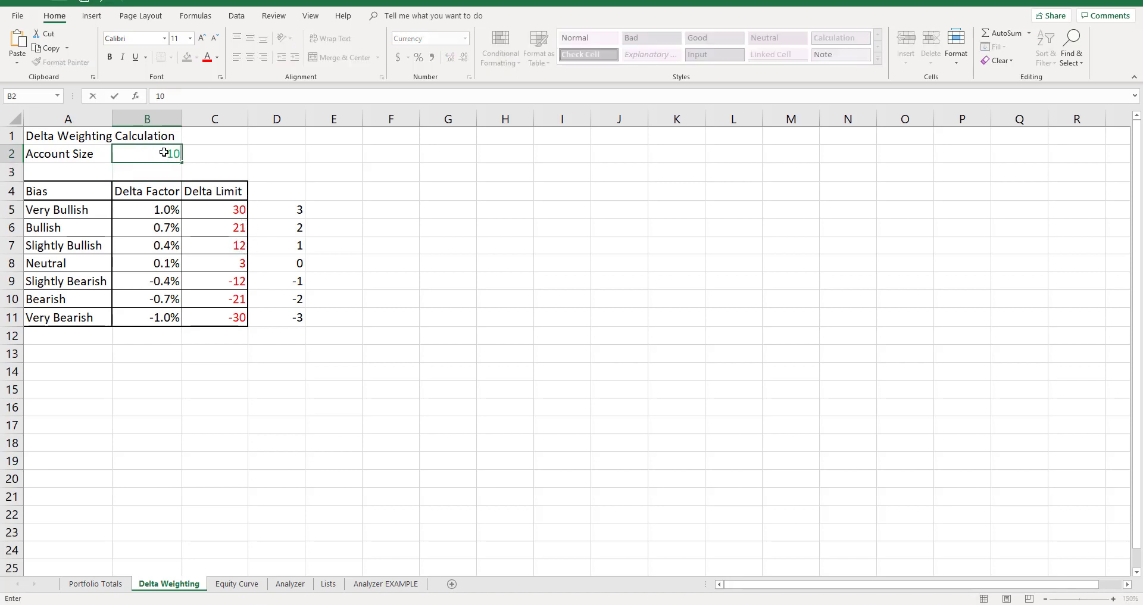
pyautogui.write('0,000')
pyautogui.press('Return')
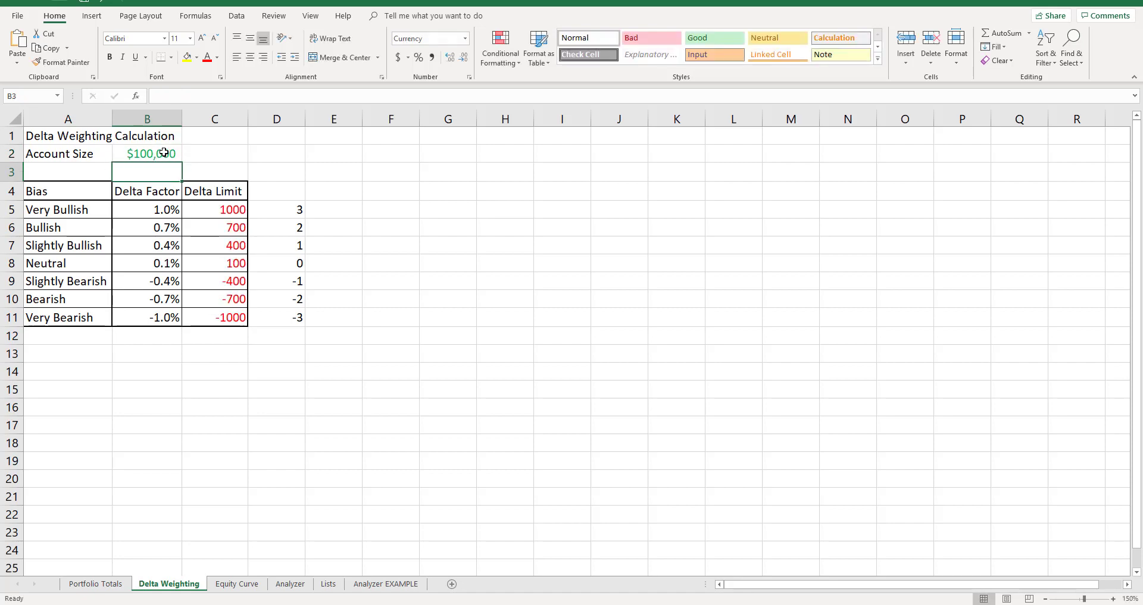
pyautogui.click(94, 584)
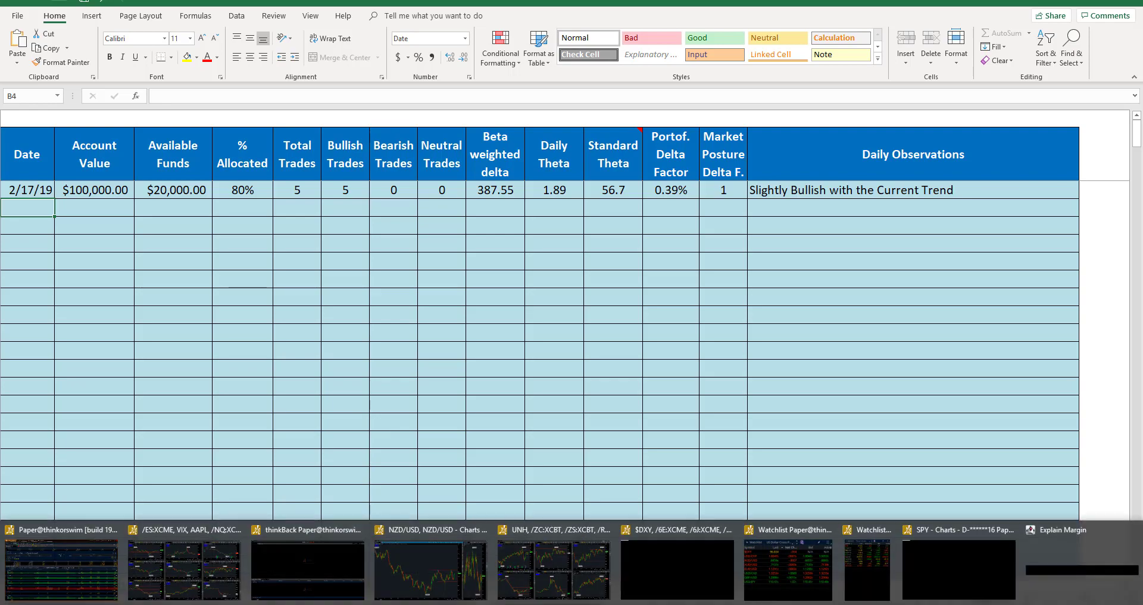
# Step: Switch to thinkorswim and add eight more price slices to Price Slices
pyautogui.click(55, 562)
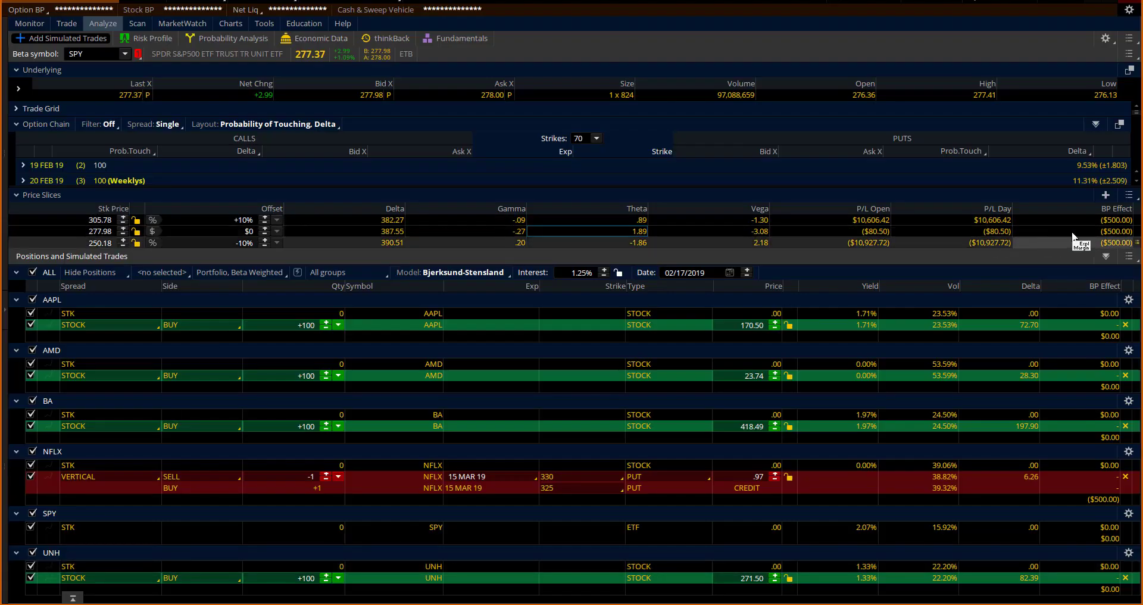
pyautogui.click(1105, 195)
pyautogui.click(1105, 196)
pyautogui.click(1105, 195)
pyautogui.click(1105, 196)
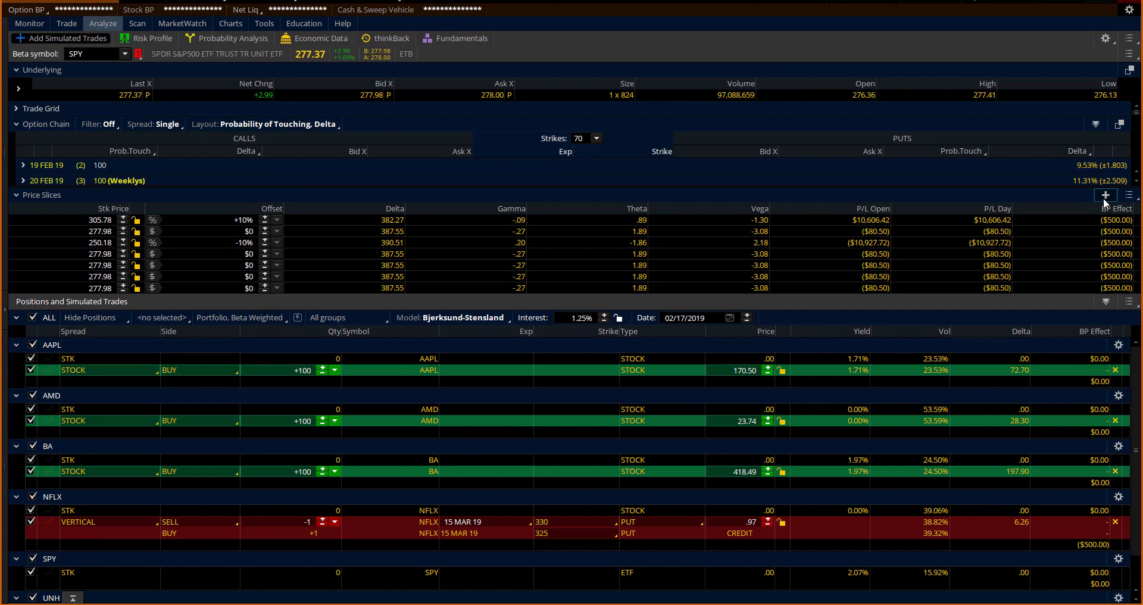
pyautogui.click(1105, 197)
pyautogui.click(1104, 196)
pyautogui.click(1105, 196)
pyautogui.click(1105, 196)
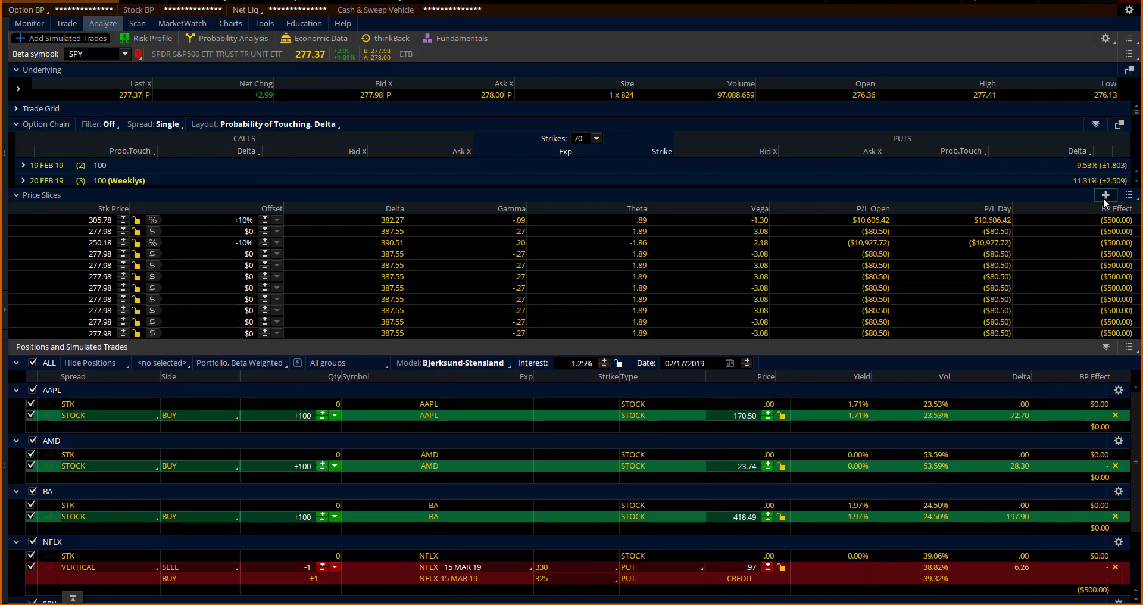
# Step: Change the offset unit of the eight added price slices from dollars to percent
pyautogui.click(153, 254)
pyautogui.click(152, 265)
pyautogui.click(152, 277)
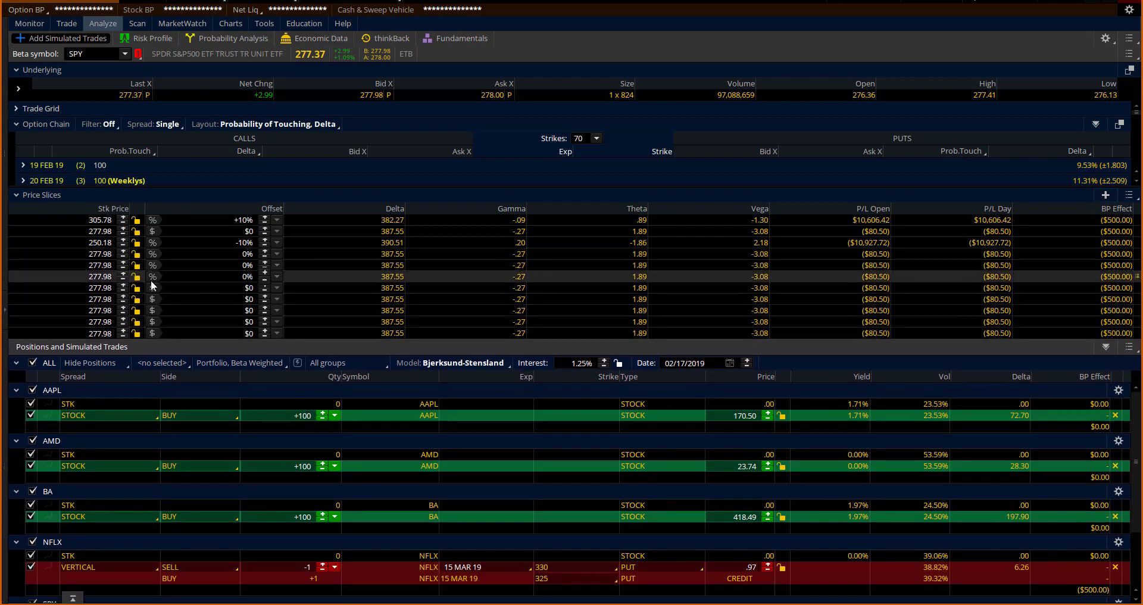
pyautogui.click(153, 287)
pyautogui.click(153, 299)
pyautogui.click(153, 310)
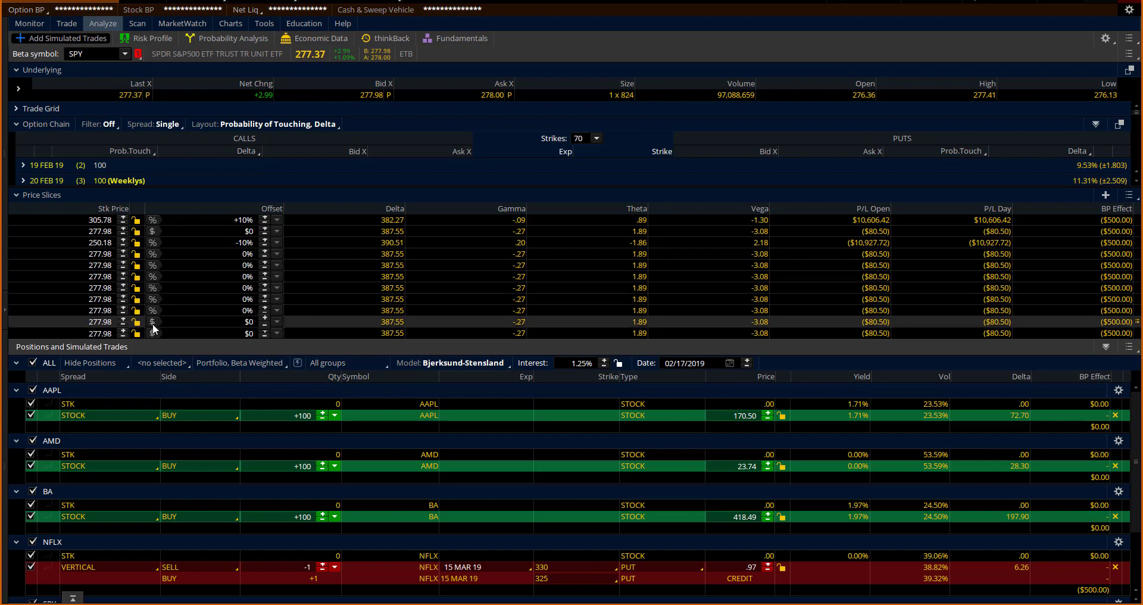
pyautogui.click(153, 321)
pyautogui.click(152, 333)
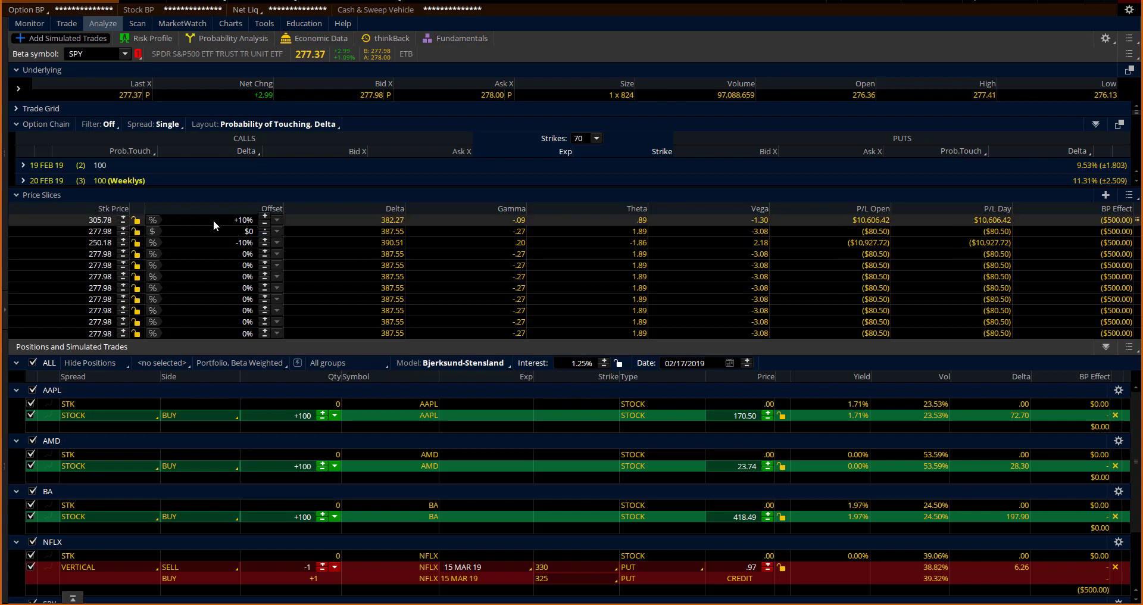
pyautogui.click(234, 219)
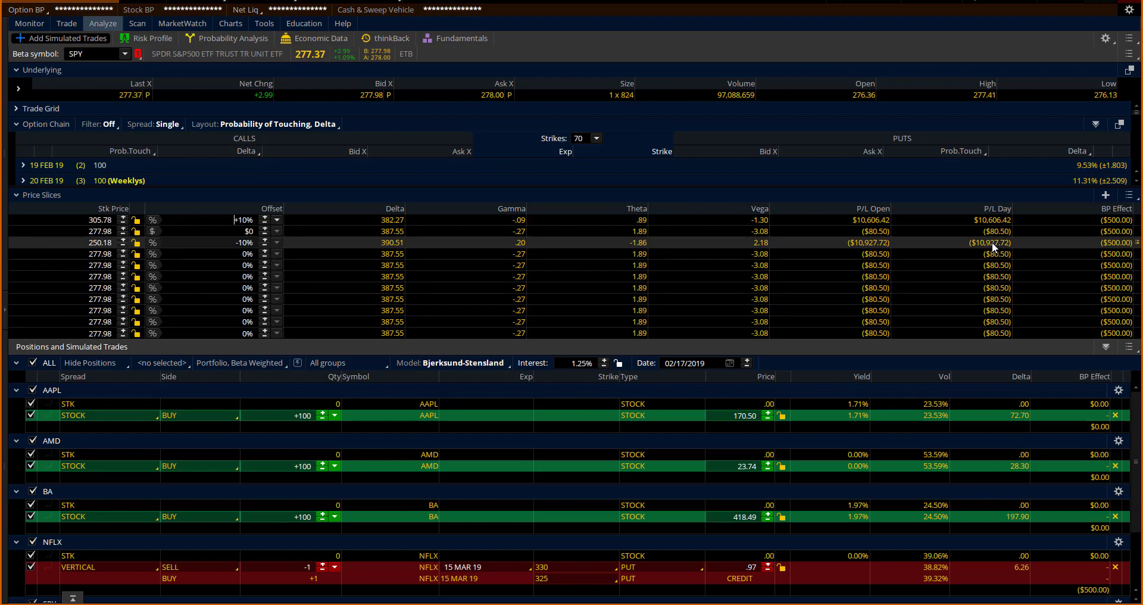
# Step: Set the offsets of the first four added price slices to +4%, +3%, +2% and +1%
pyautogui.click(264, 251)
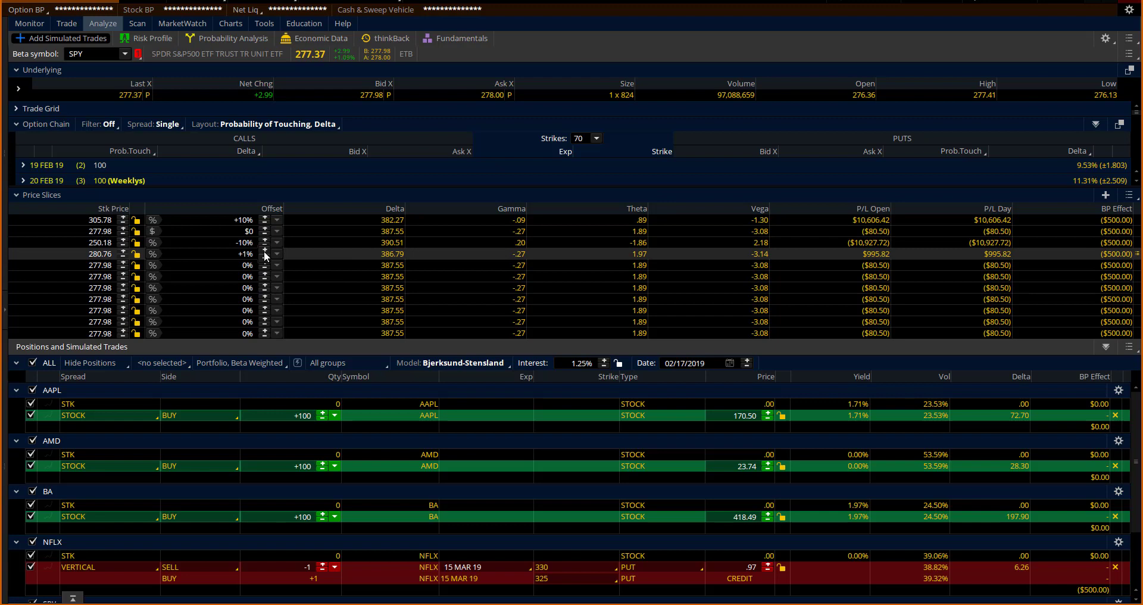
pyautogui.click(264, 251)
pyautogui.click(264, 251)
pyautogui.click(263, 252)
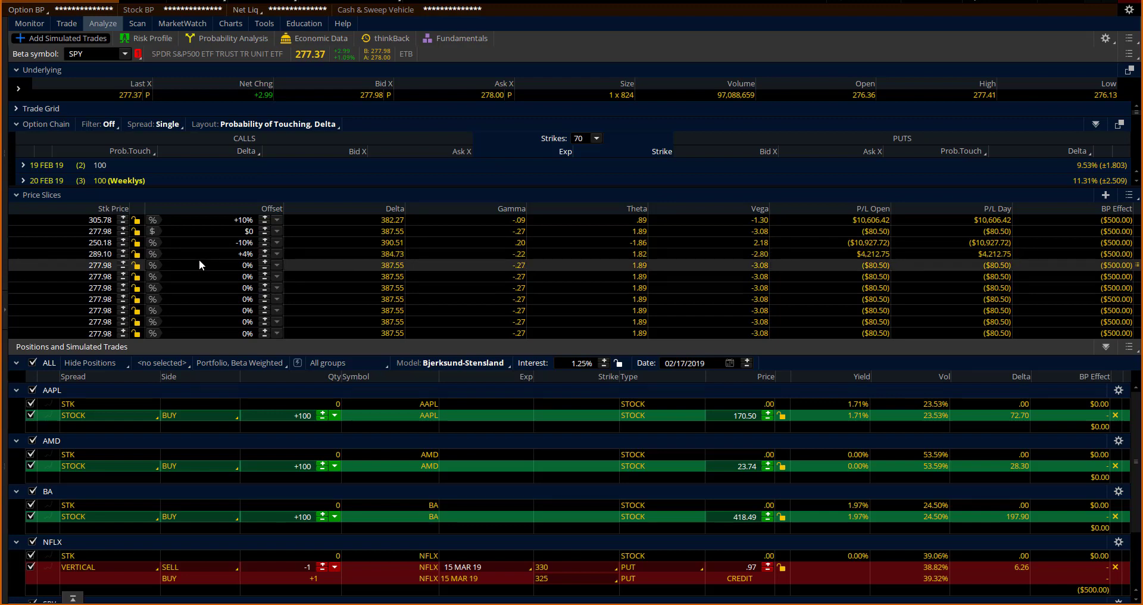
pyautogui.click(264, 262)
pyautogui.click(264, 262)
pyautogui.click(264, 263)
pyautogui.click(265, 274)
pyautogui.click(264, 274)
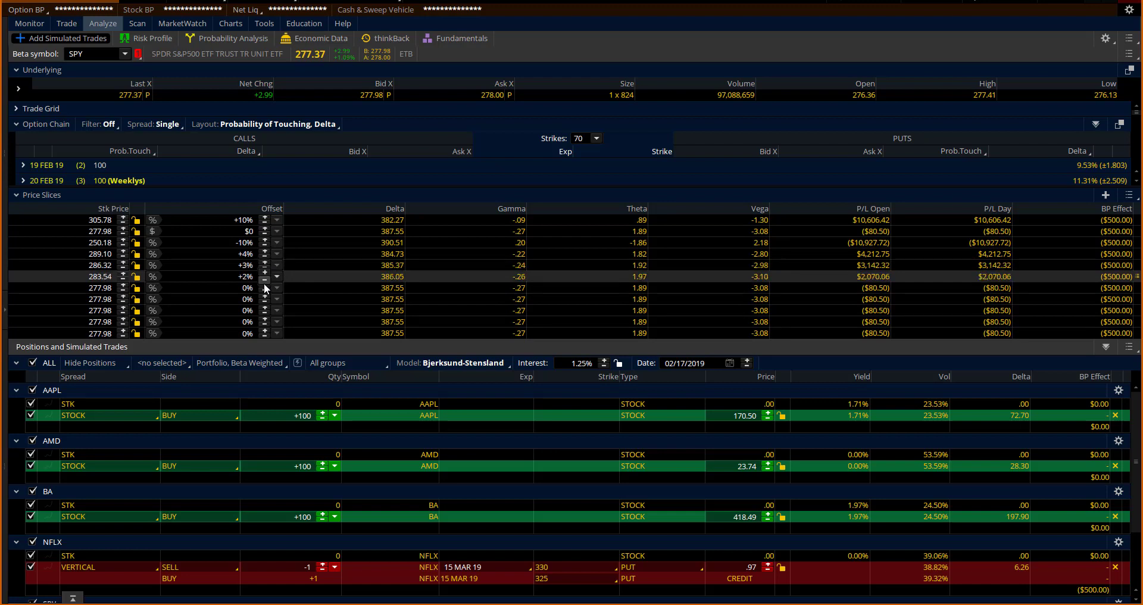
pyautogui.click(264, 285)
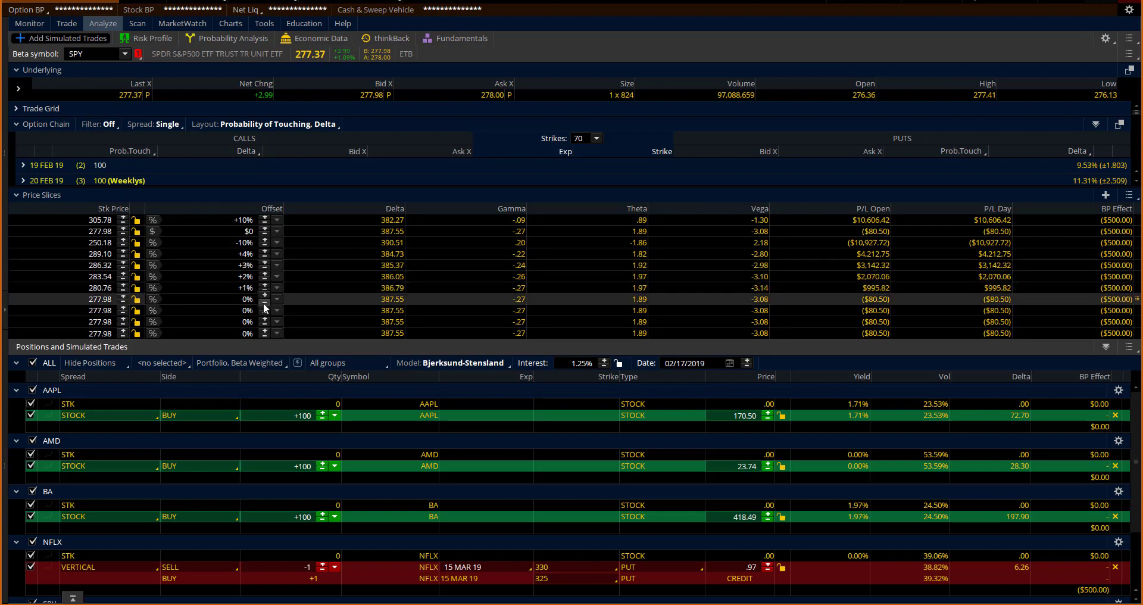
# Step: Set the remaining four added slices' offsets to -1%, -2%, -3% and -4%, and reorder all slices by price
pyautogui.click(263, 303)
pyautogui.click(264, 313)
pyautogui.click(264, 314)
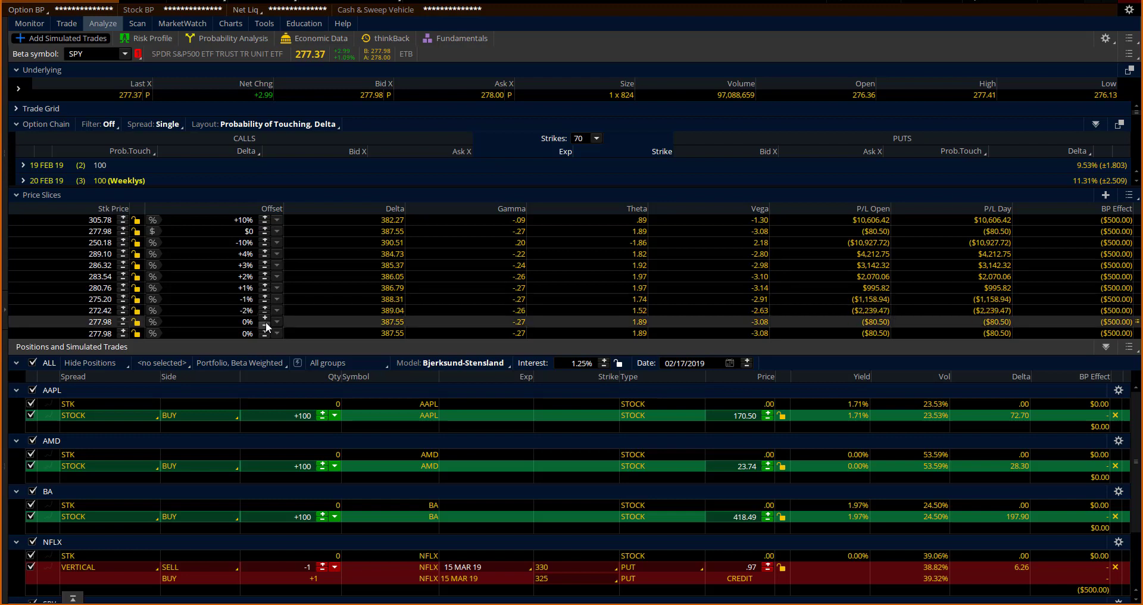
pyautogui.click(264, 325)
pyautogui.click(265, 324)
pyautogui.click(265, 324)
pyautogui.click(265, 336)
pyautogui.click(265, 336)
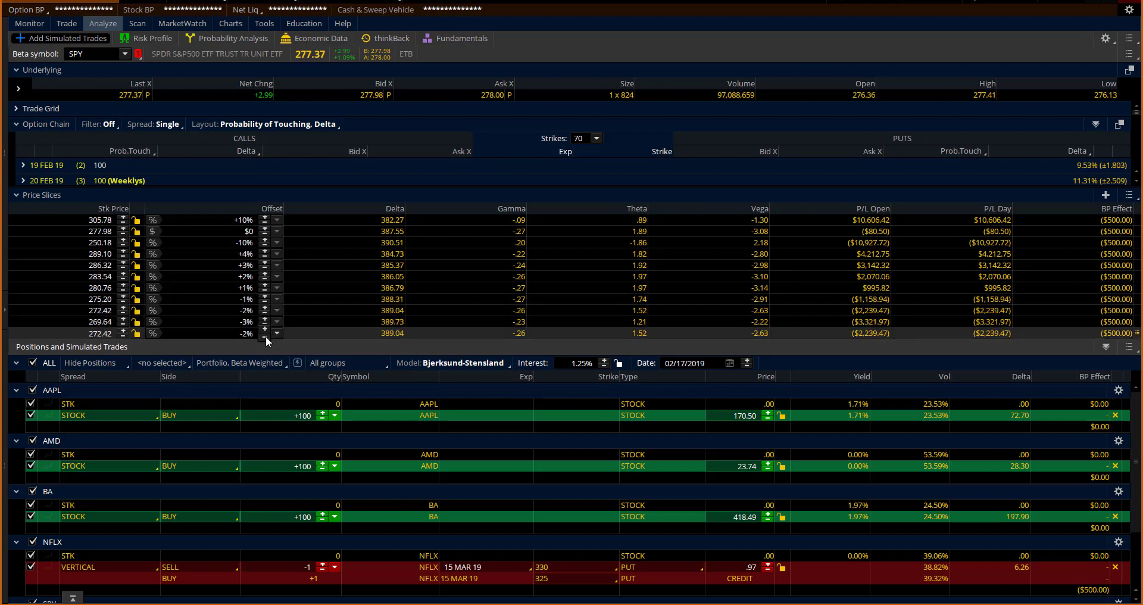
pyautogui.click(266, 336)
pyautogui.click(265, 336)
pyautogui.rightClick(312, 291)
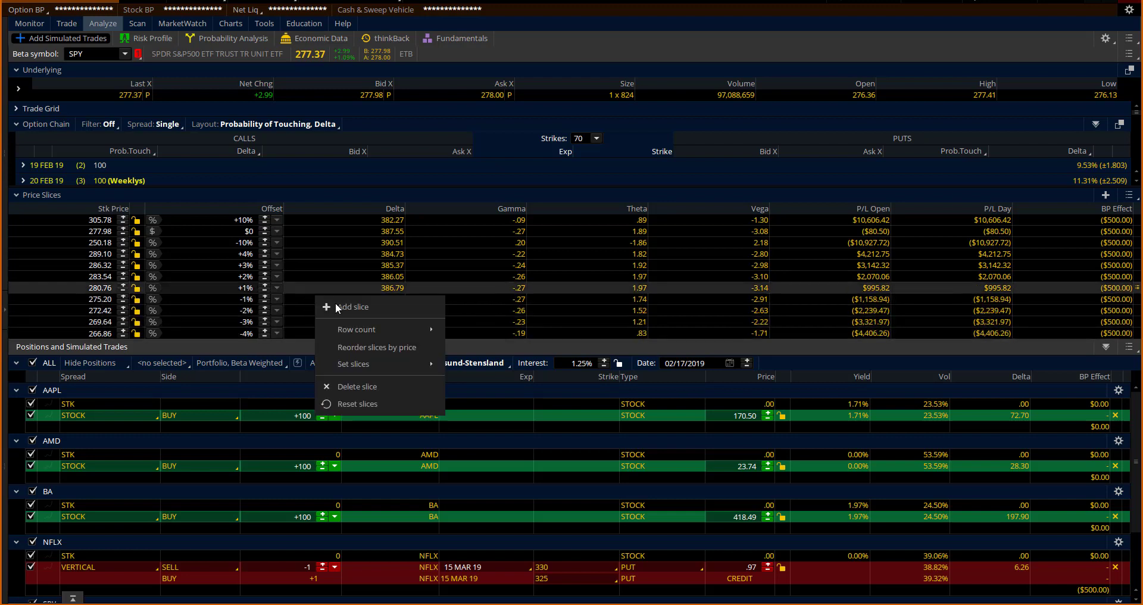
pyautogui.click(377, 347)
# Step: Show the portfolio's Risk Profile with the simulated positions collapsed and the chart area enlarged
pyautogui.click(160, 39)
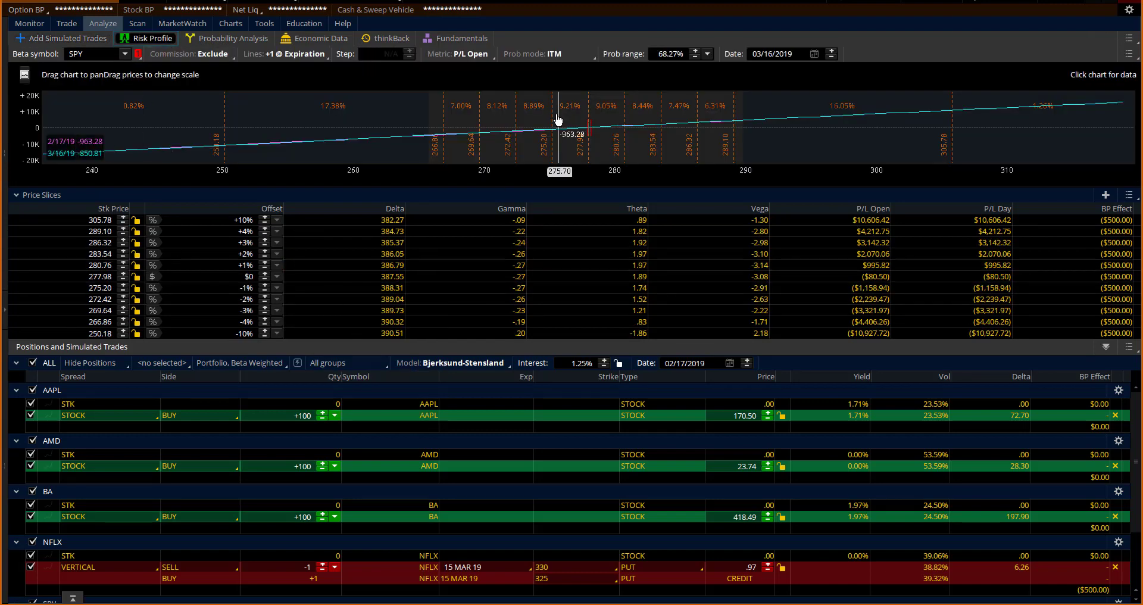
pyautogui.click(17, 363)
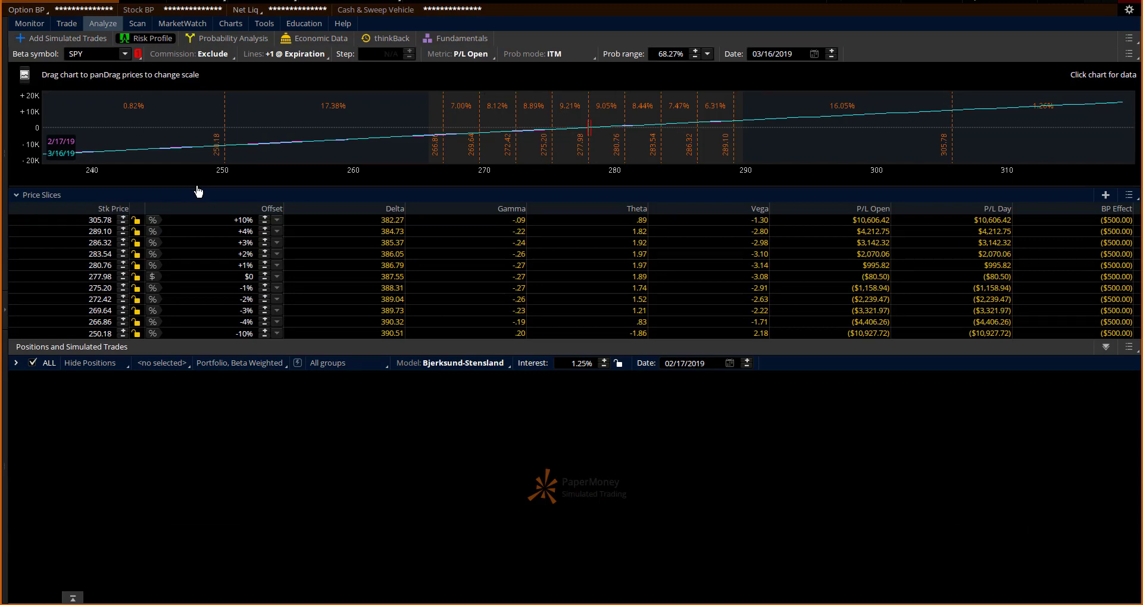
pyautogui.moveTo(198, 188); pyautogui.dragTo(181, 369)
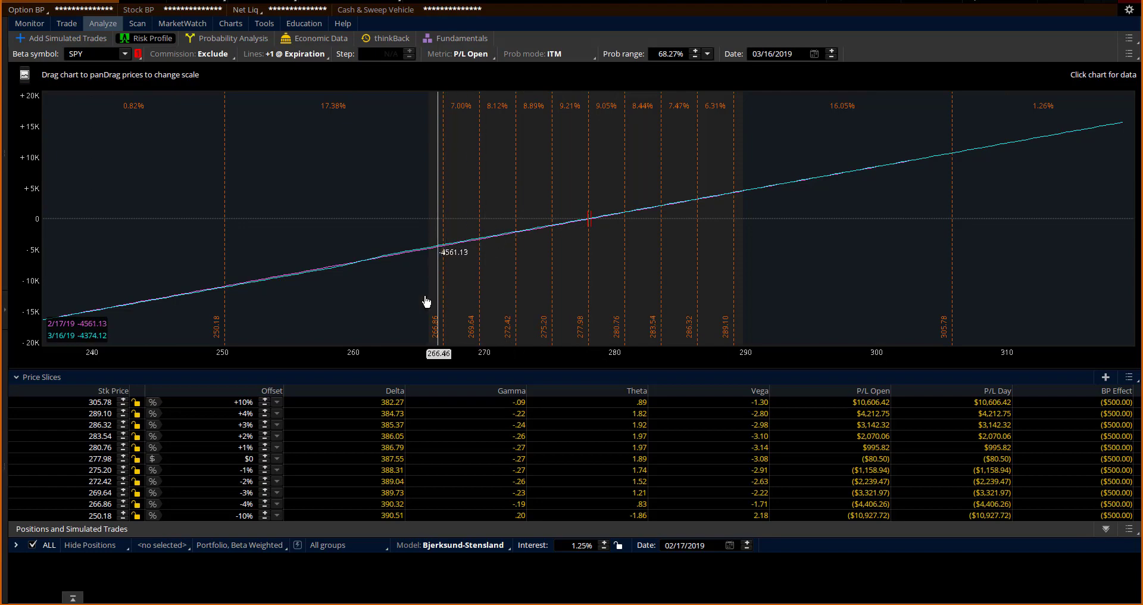
# Step: Reduce the Risk Profile chart's height and expand the simulated positions below the price slices
pyautogui.moveTo(281, 369); pyautogui.dragTo(282, 259)
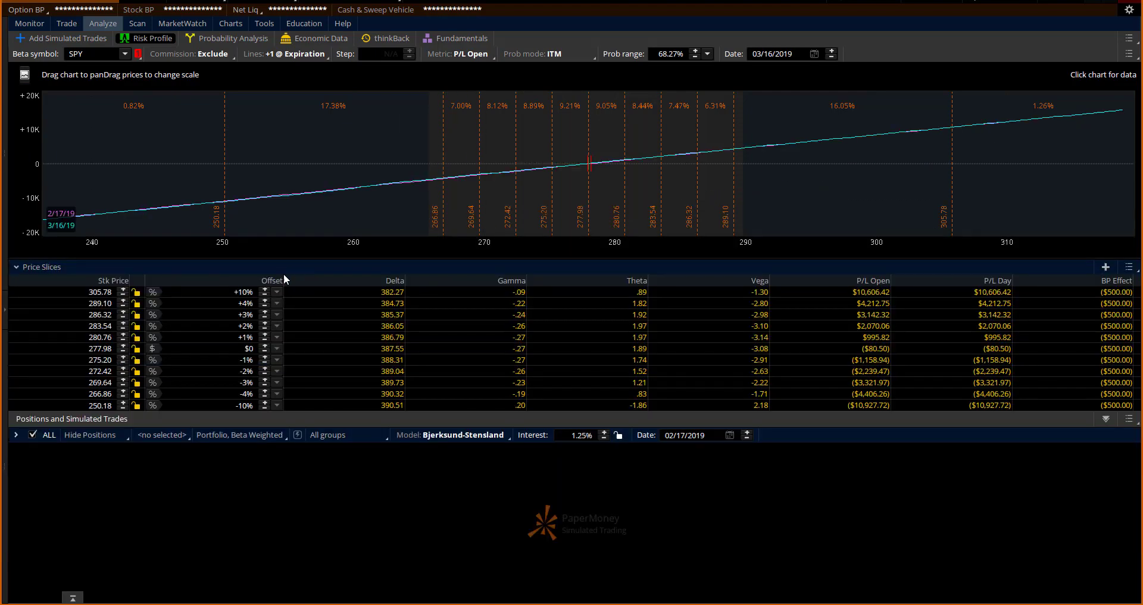
pyautogui.click(16, 435)
pyautogui.scroll(-1, 117, 482)
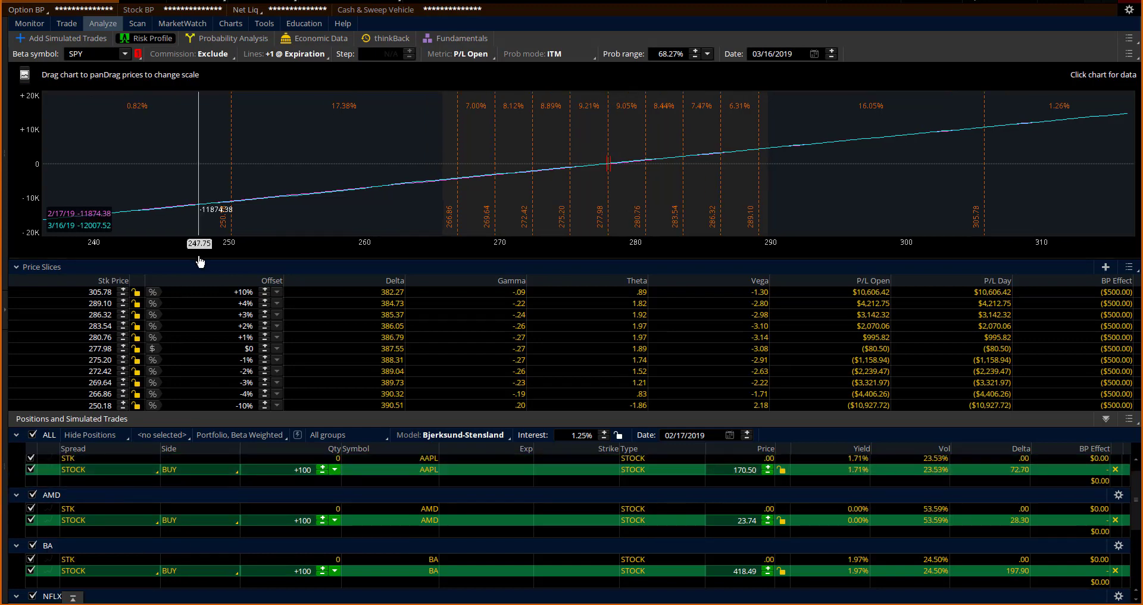
pyautogui.moveTo(199, 256); pyautogui.dragTo(199, 201)
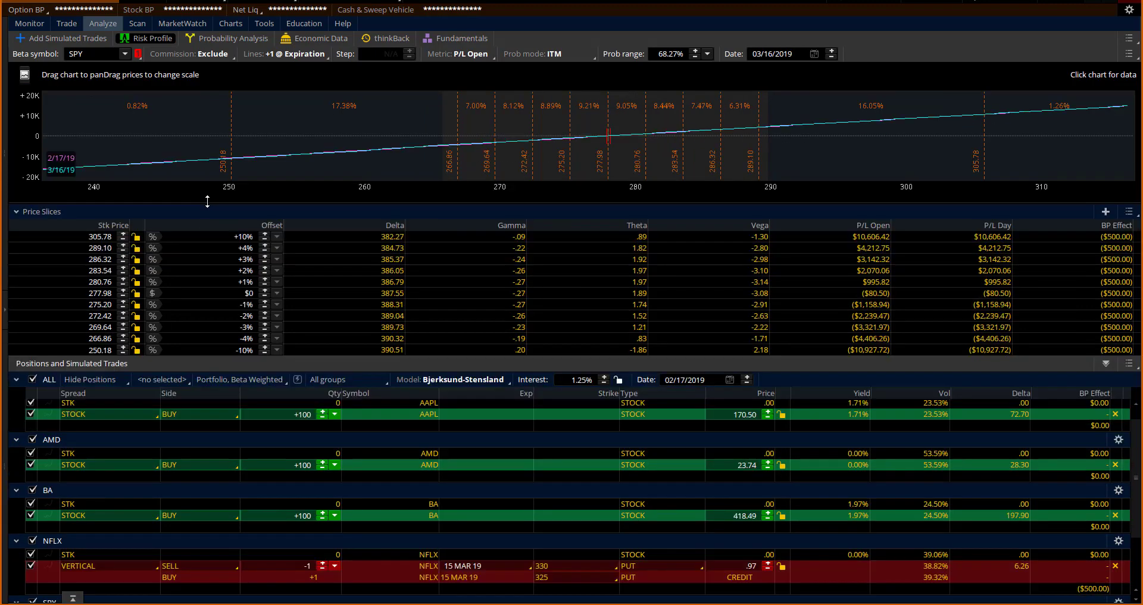
# Step: Review the beta-weighted simulated positions from AAPL through UNH alongside the Risk Profile and price slices
pyautogui.scroll(1, 270, 543)
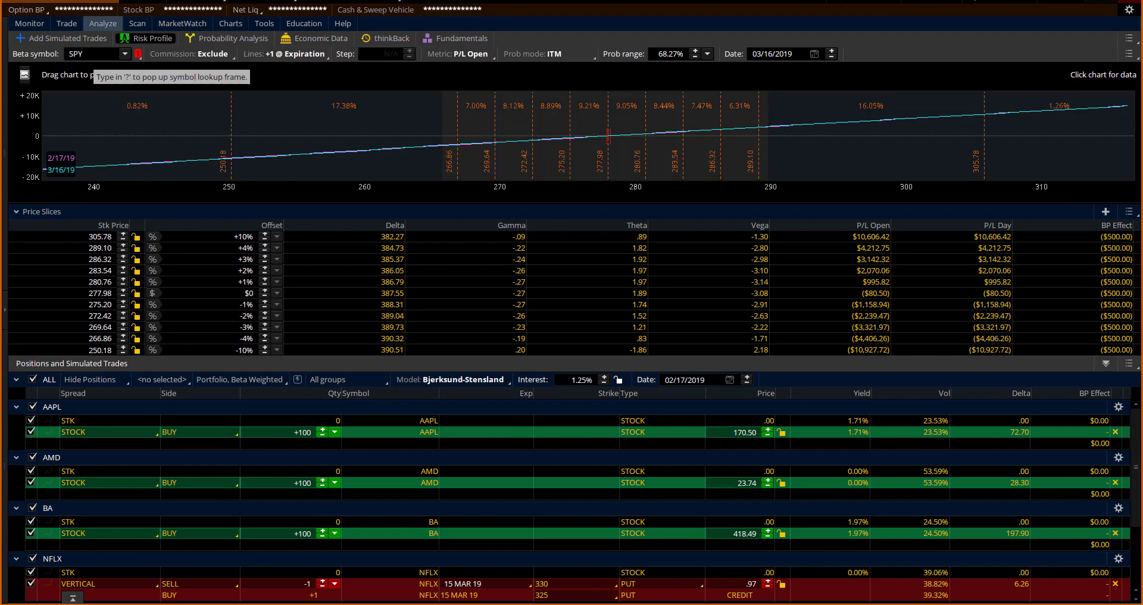
pyautogui.scroll(-1, 102, 508)
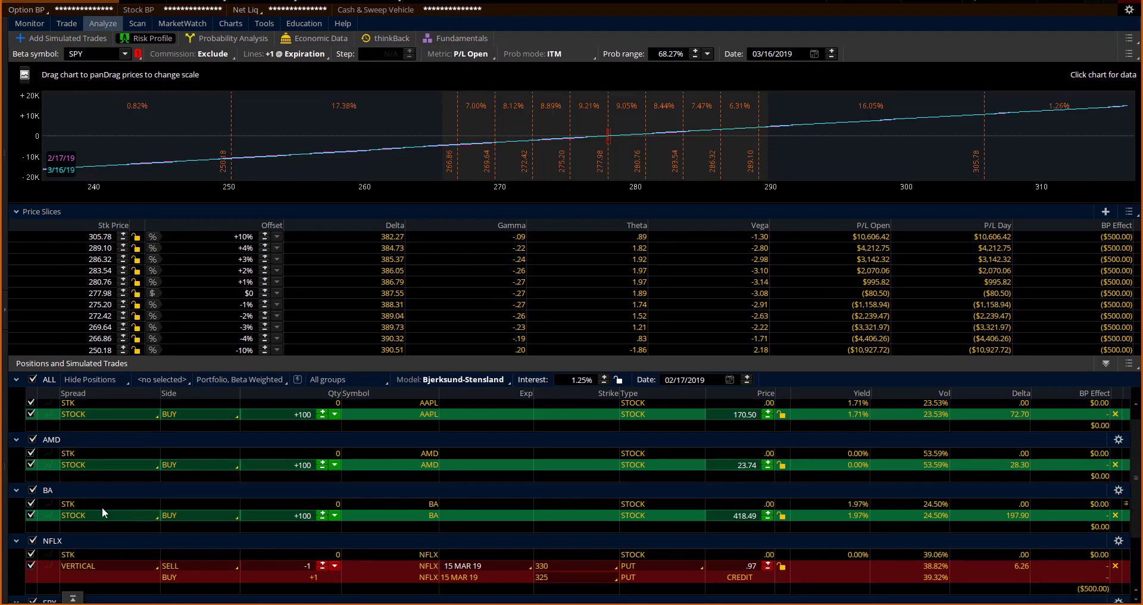
pyautogui.scroll(-6, 102, 506)
pyautogui.scroll(5, 101, 516)
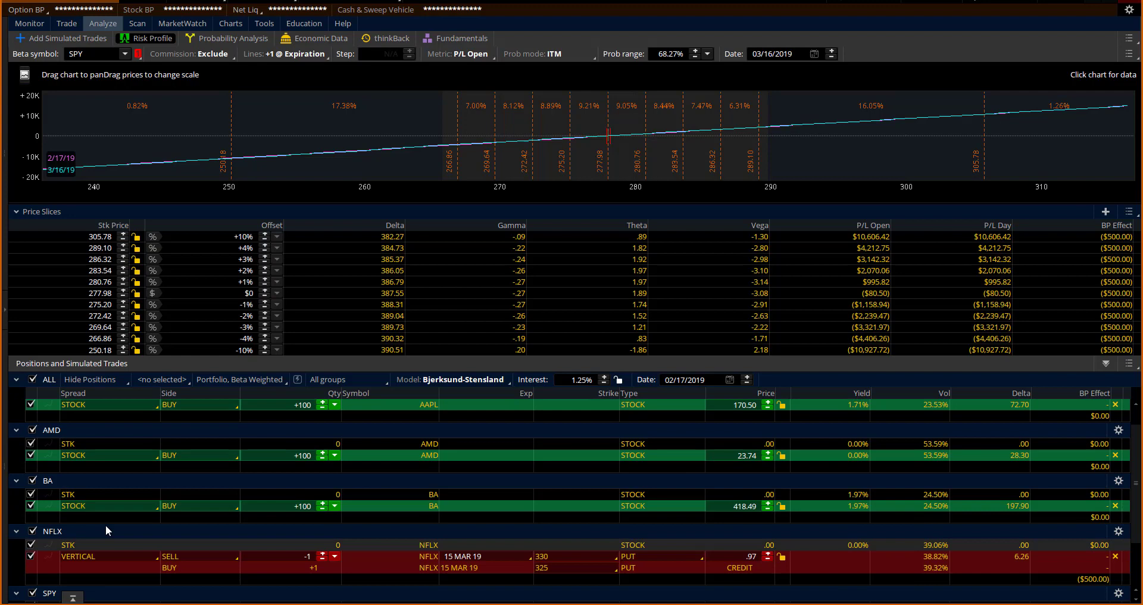
pyautogui.scroll(2, 107, 530)
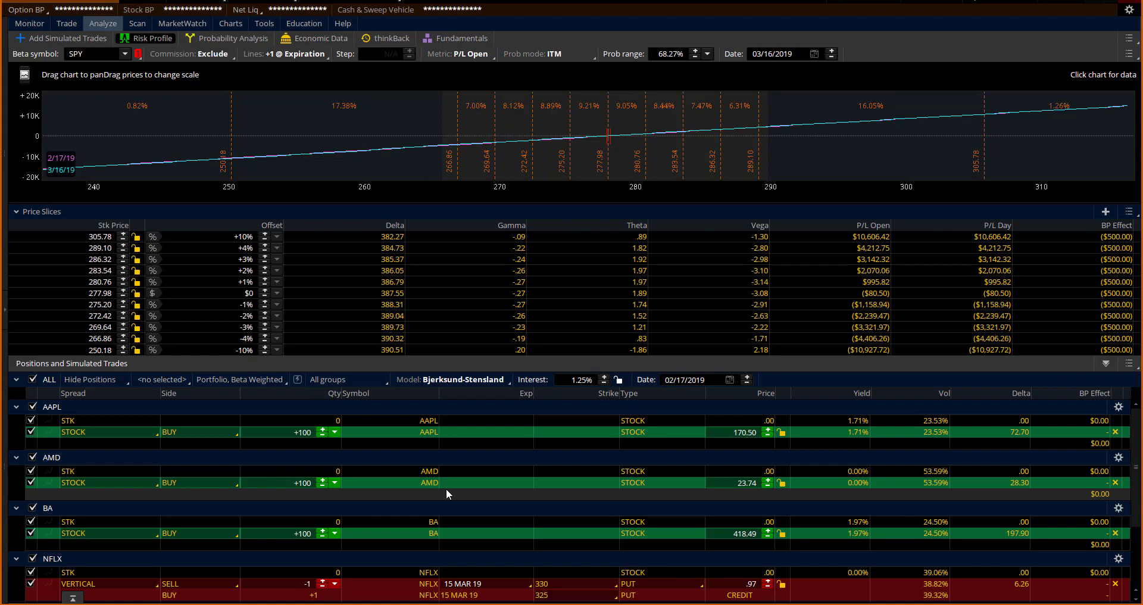
pyautogui.scroll(-1, 445, 491)
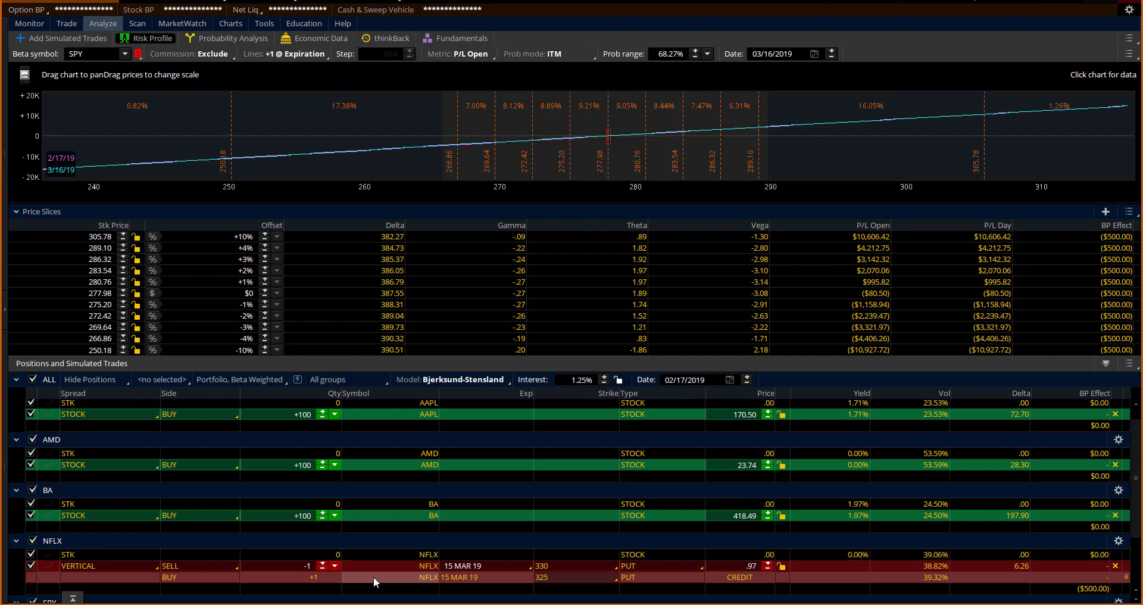
pyautogui.scroll(-2, 373, 576)
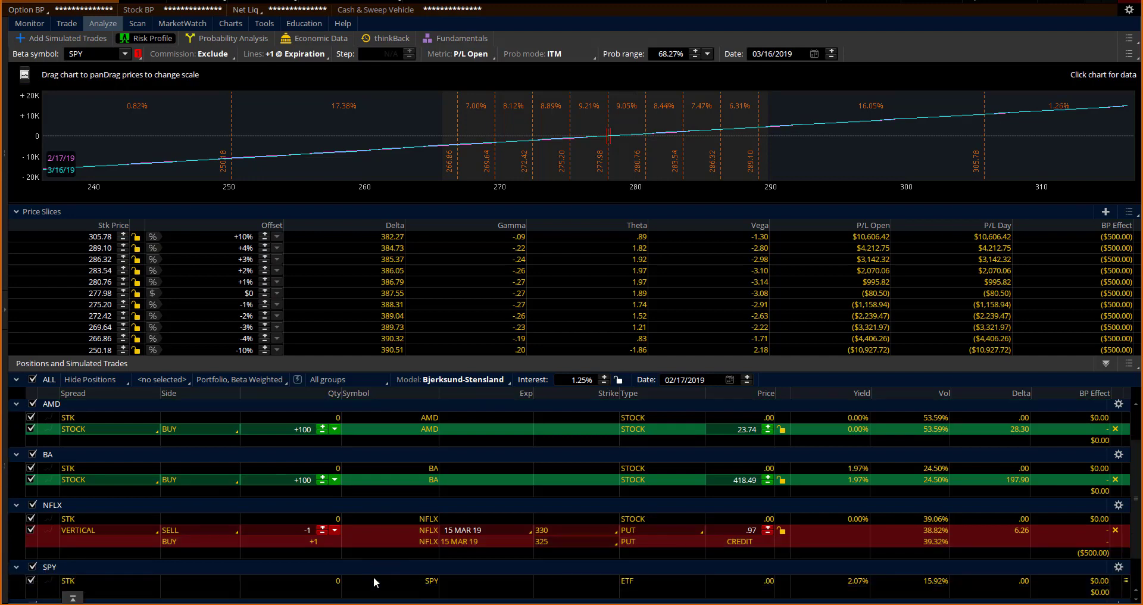
pyautogui.scroll(-2, 373, 577)
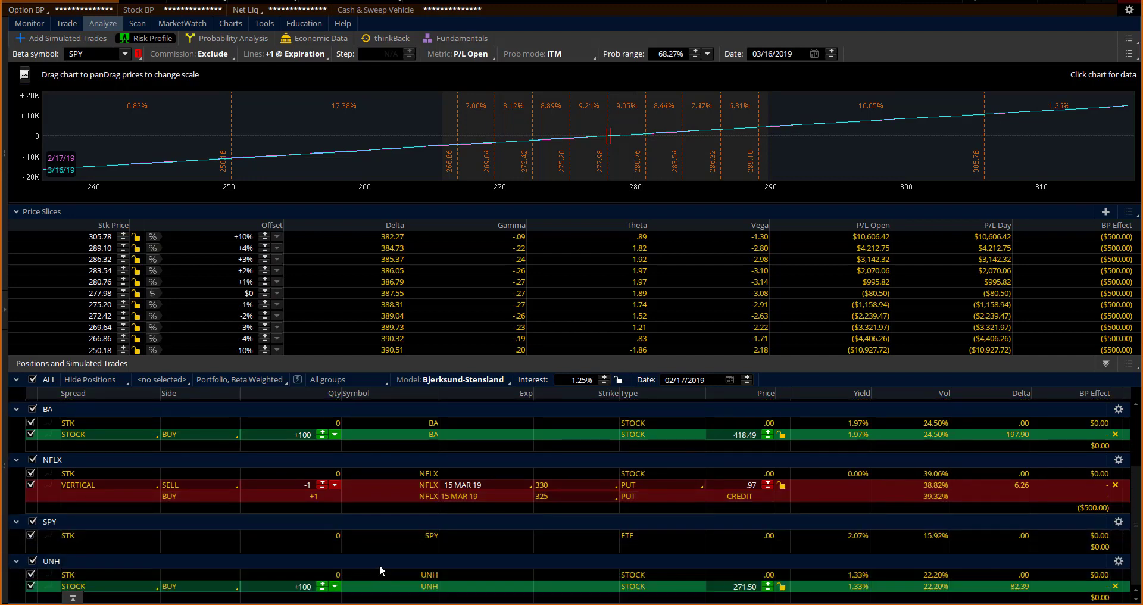
pyautogui.scroll(5, 380, 564)
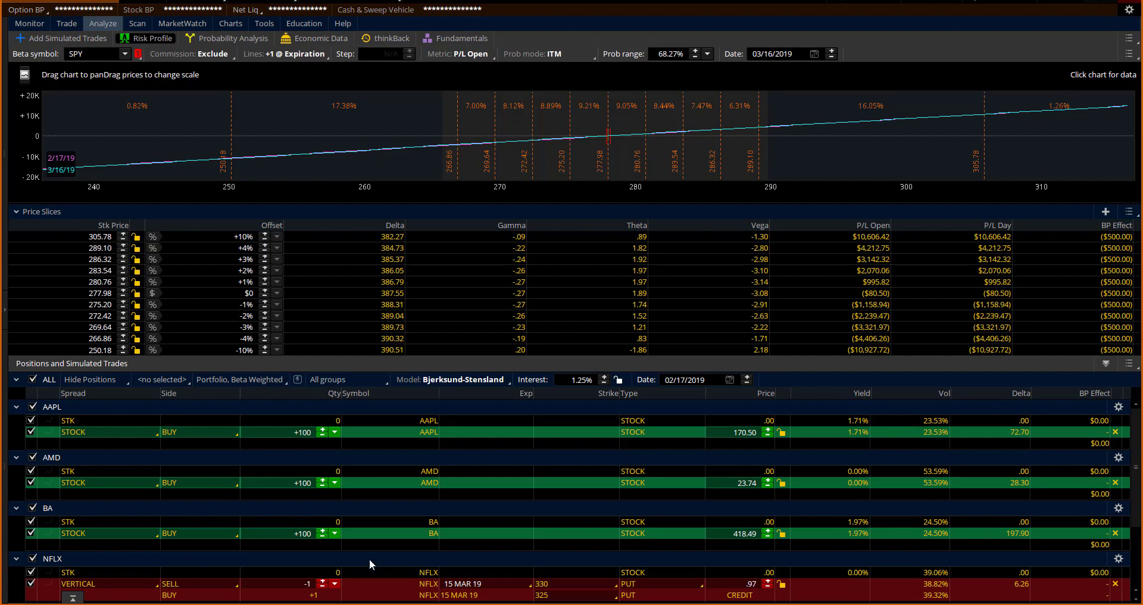